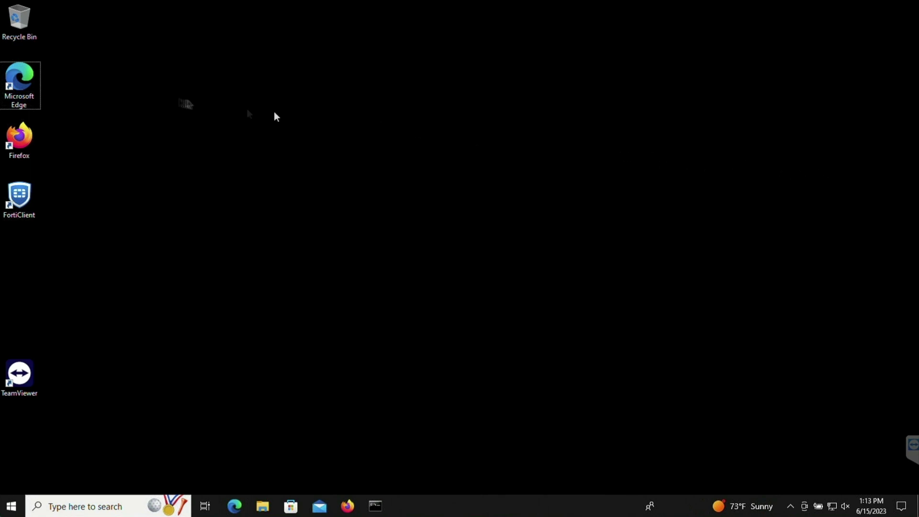
# - Open Edge, go to the EICAR test file page, and try downloading eicar.com
pyautogui.doubleClick(19, 88)
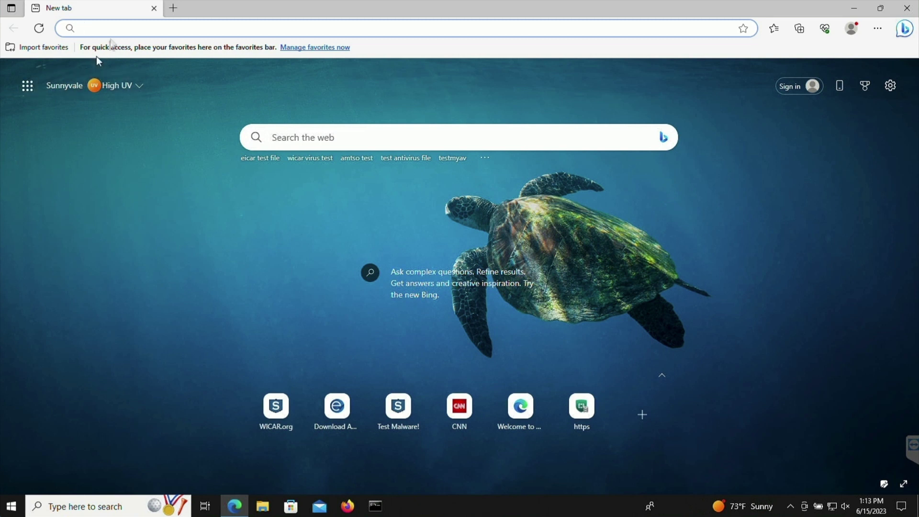
pyautogui.write('e')
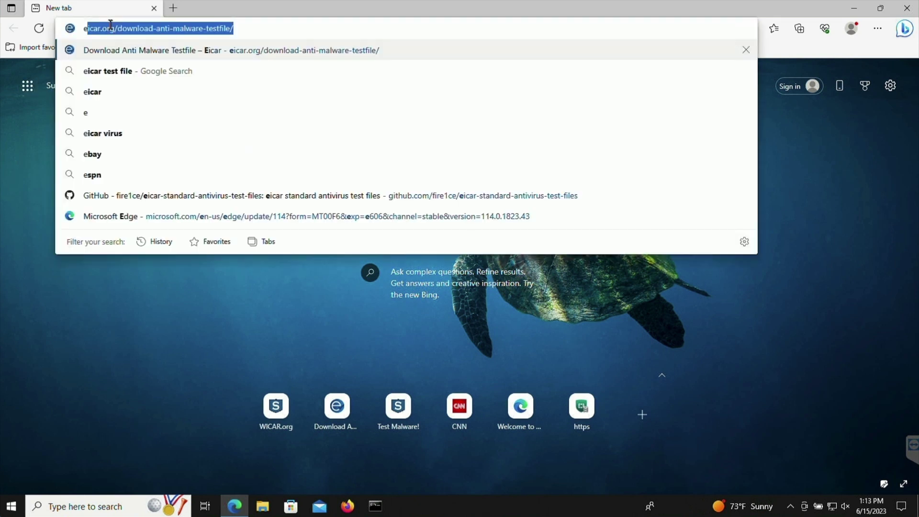
pyautogui.click(168, 52)
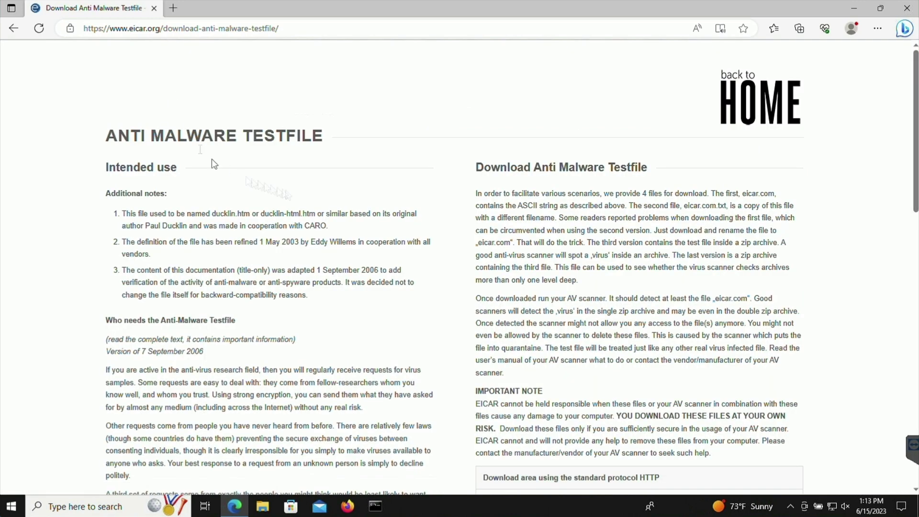
pyautogui.scroll(-8, 836, 287)
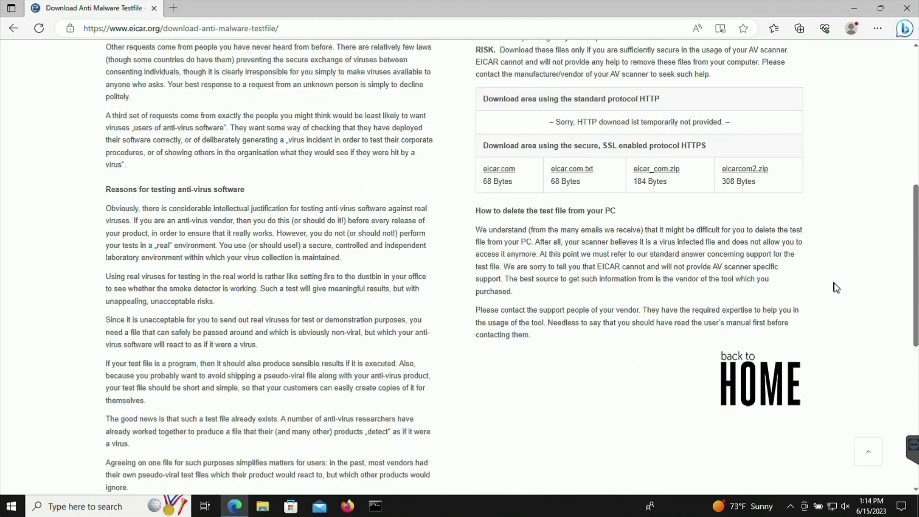
pyautogui.click(498, 170)
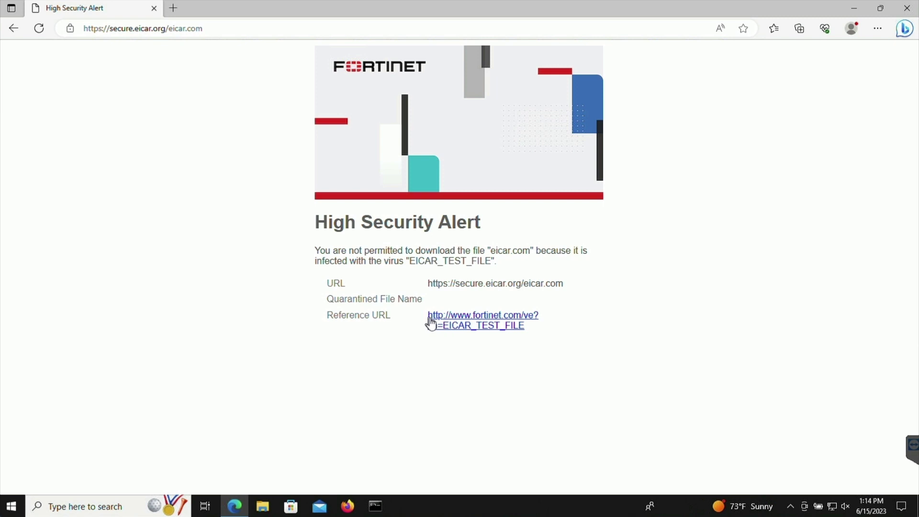
# - Look up EICAR_TEST_FILE in FortiGuard's threat database, then return to the EICAR download links
pyautogui.click(450, 319)
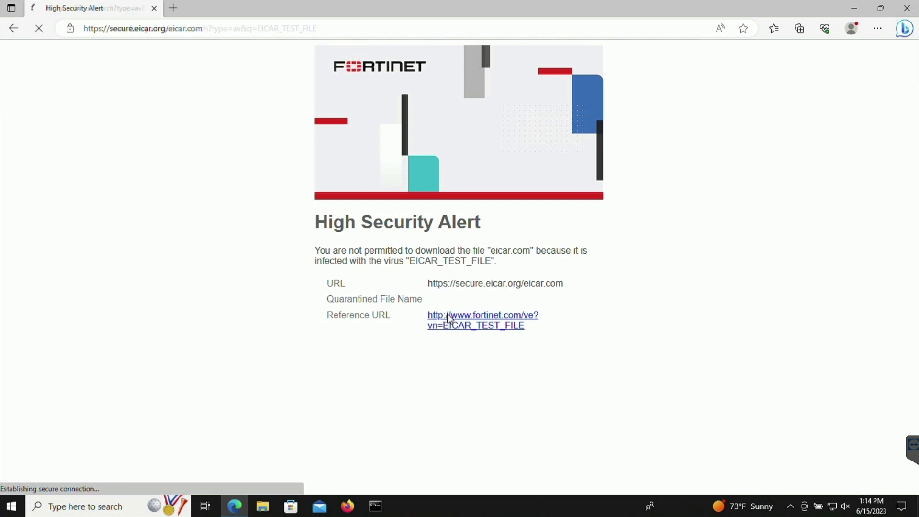
pyautogui.scroll(-6, 475, 280)
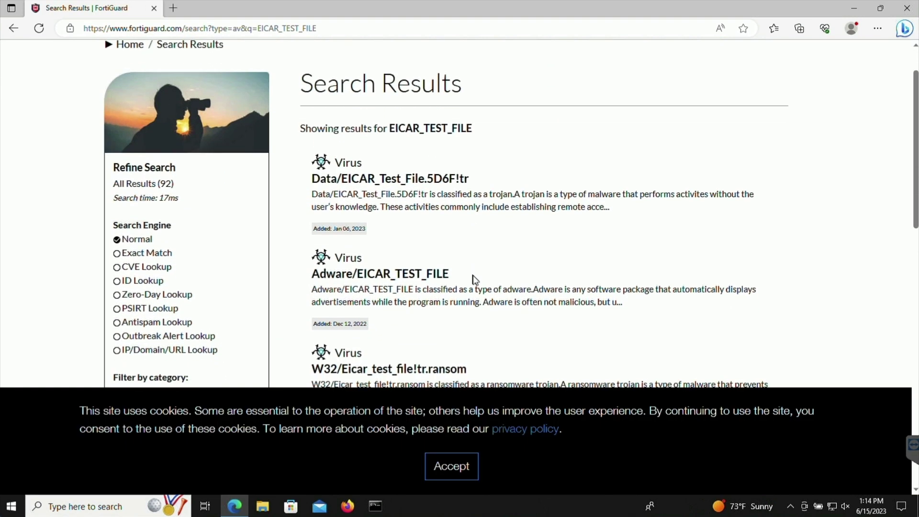
pyautogui.scroll(6, 475, 280)
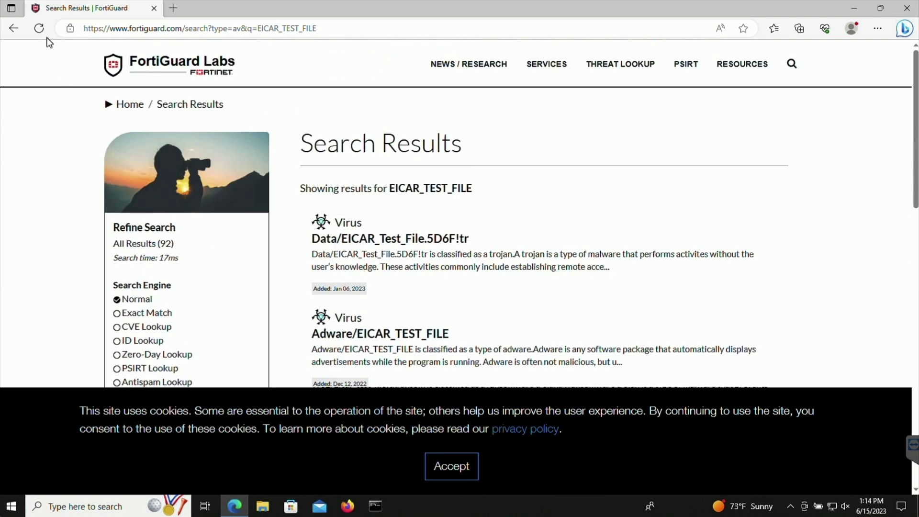
pyautogui.click(13, 28)
pyautogui.click(13, 29)
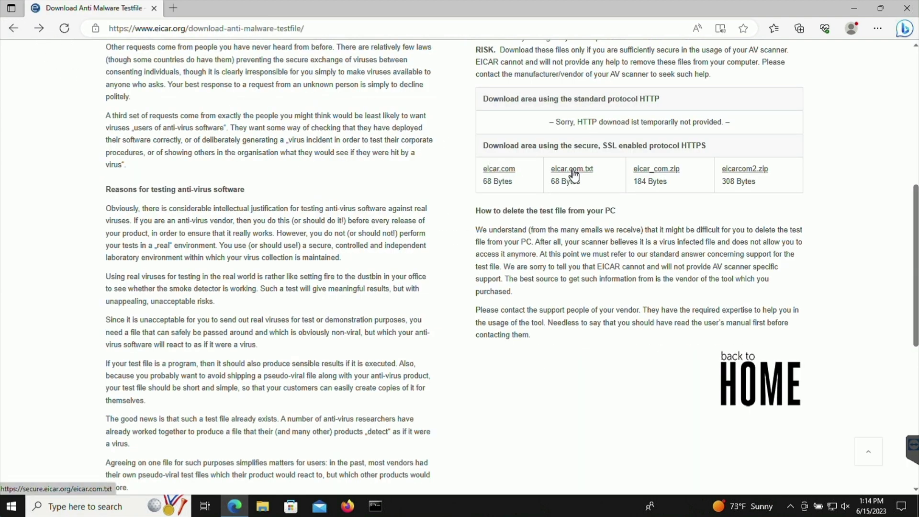
# - Try downloading eicar.com.txt, eicar_com.zip and eicarcom2.zip, going back after each block alert
pyautogui.click(573, 170)
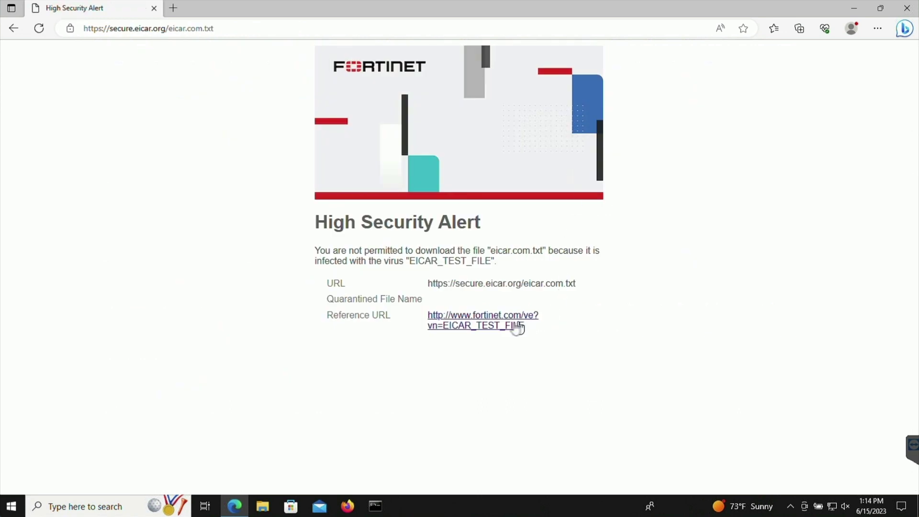
pyautogui.click(14, 29)
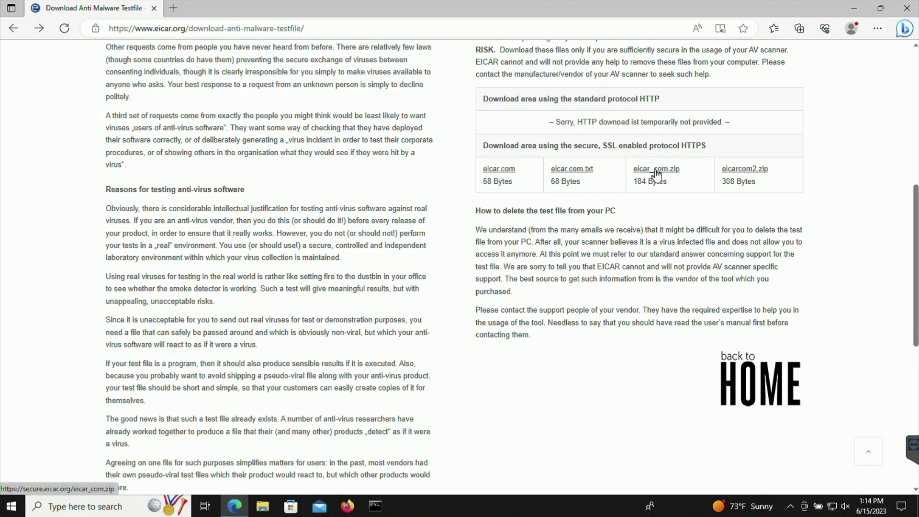
pyautogui.click(655, 172)
pyautogui.click(511, 327)
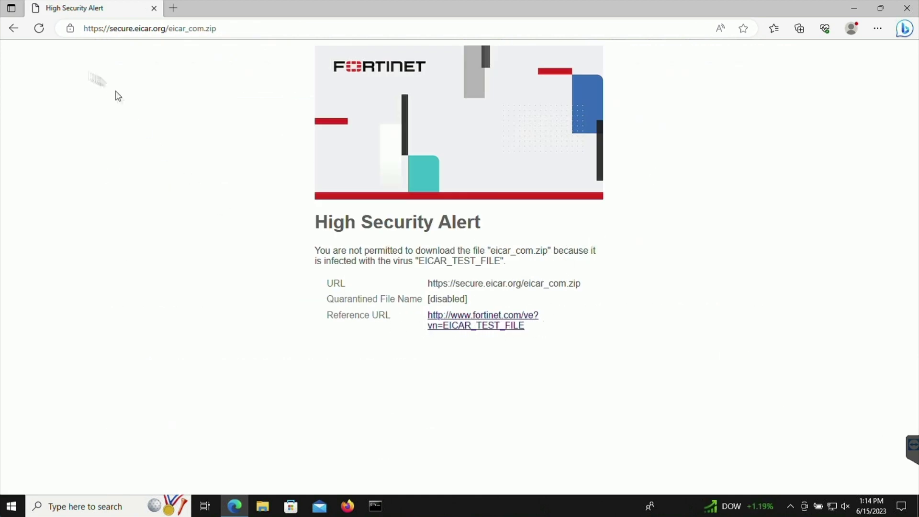
pyautogui.click(13, 31)
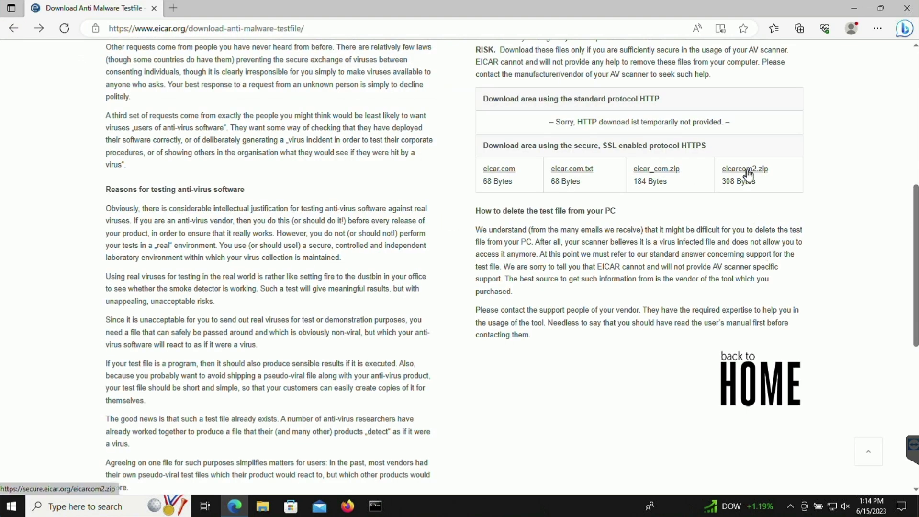
pyautogui.click(744, 169)
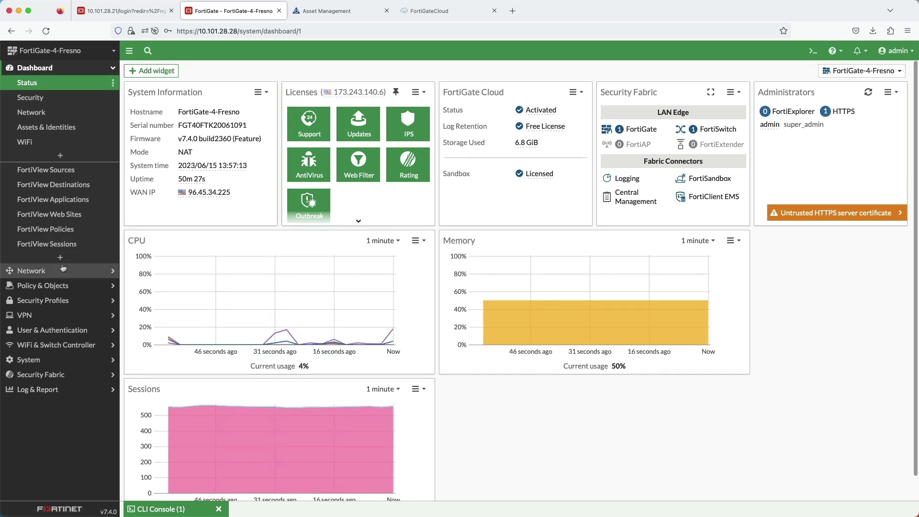
# - Open the AntiVirus profiles list and review AV1-SB's settings without saving
pyautogui.click(56, 300)
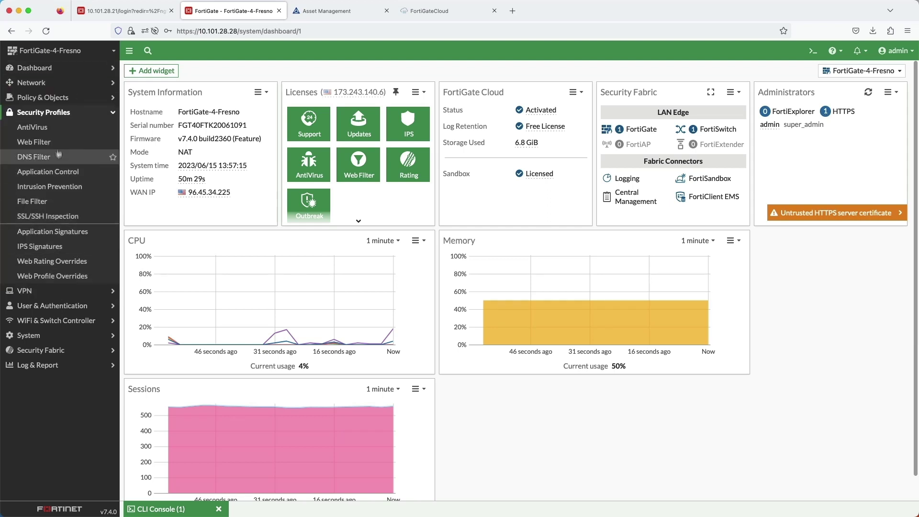
pyautogui.click(60, 128)
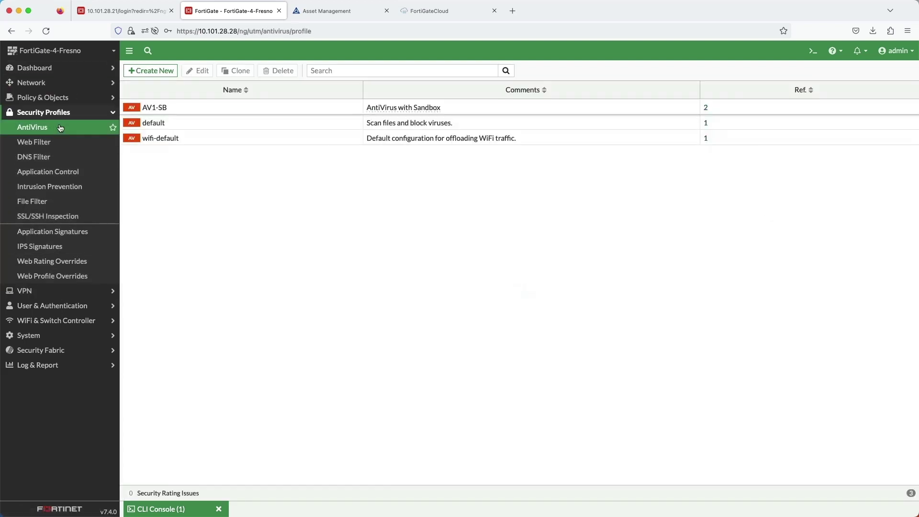
pyautogui.doubleClick(159, 108)
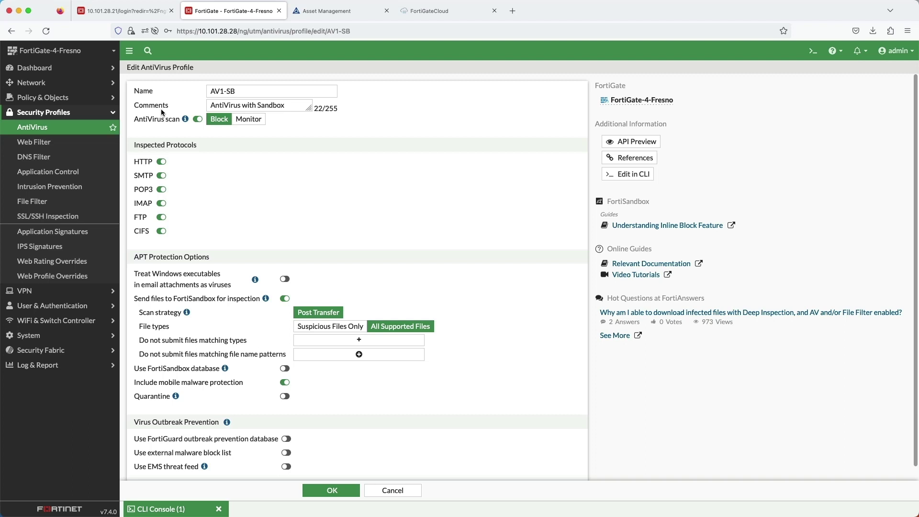
pyautogui.press('Return')
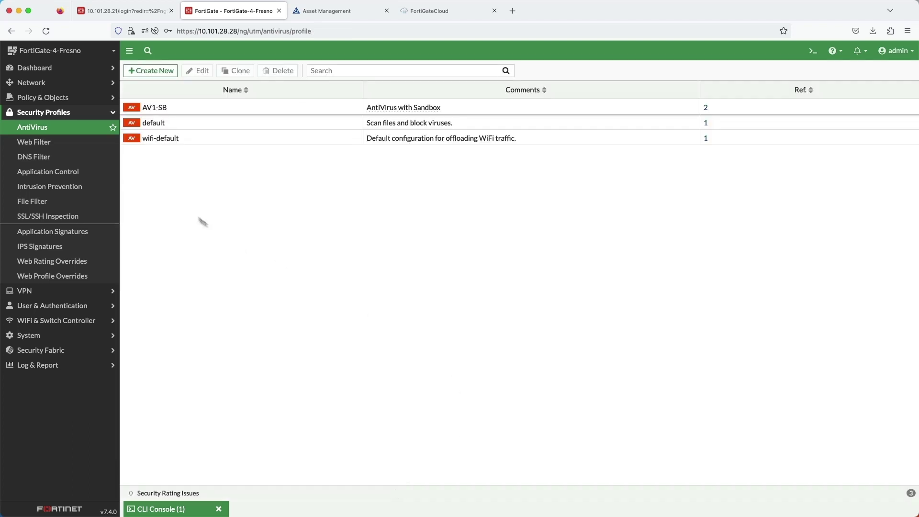
# - Check which firewall policies use AV1-SB, finding the VLAN10 and VLAN30 internet policies
pyautogui.click(52, 98)
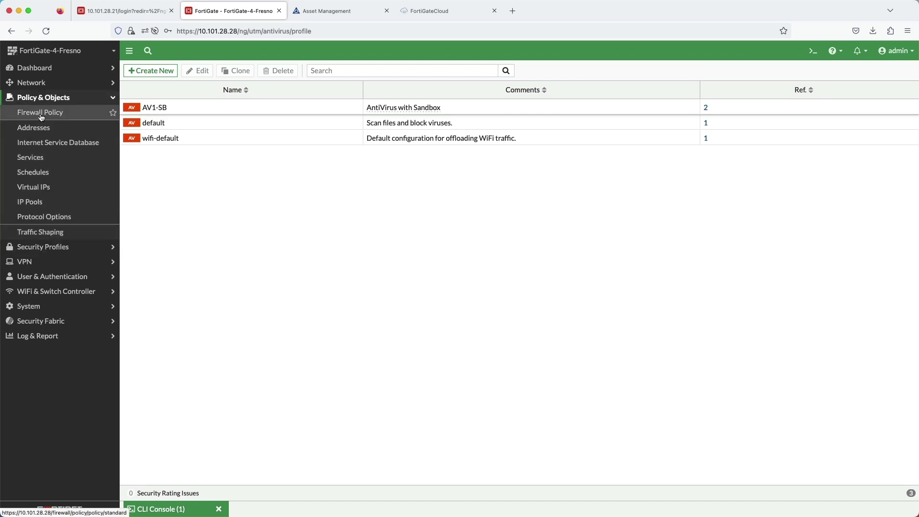
pyautogui.click(42, 118)
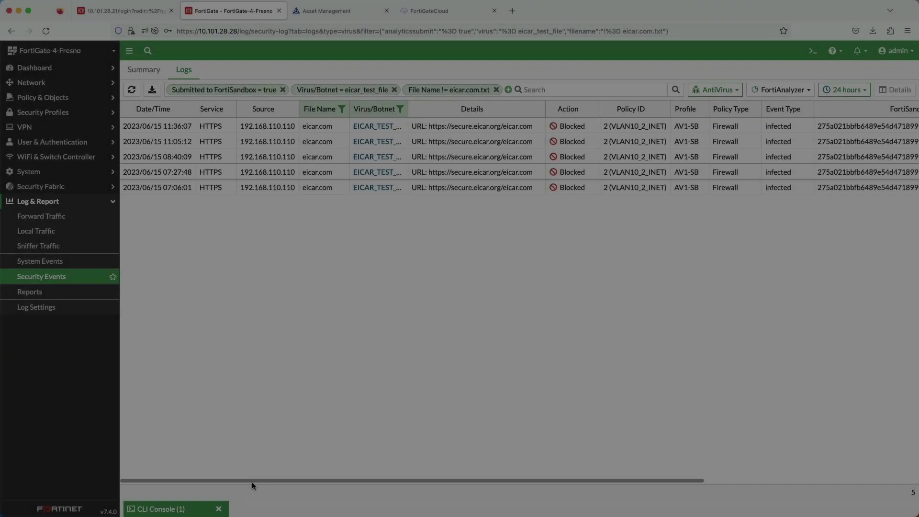
pyautogui.moveTo(252, 482); pyautogui.dragTo(374, 490)
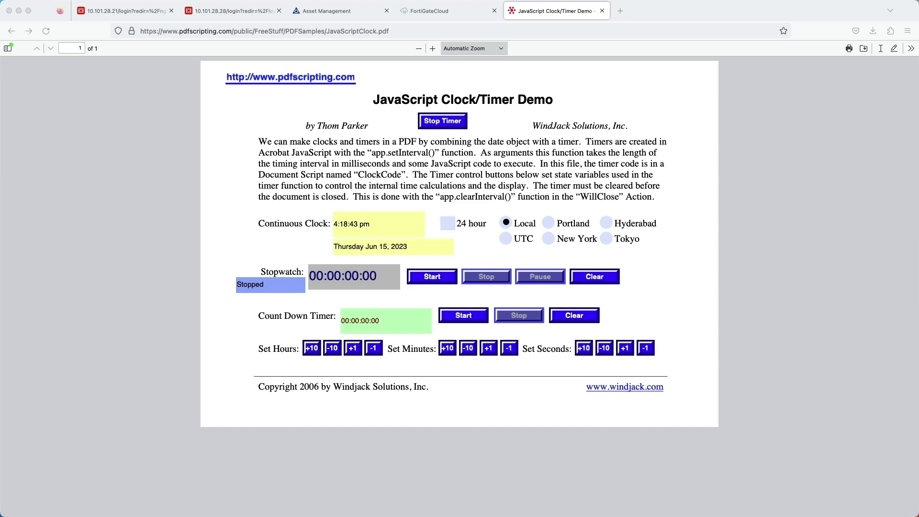
# - Set the PDF clock to 24-hour, choose Tokyo then Portland, and run the stopwatch briefly
pyautogui.click(448, 225)
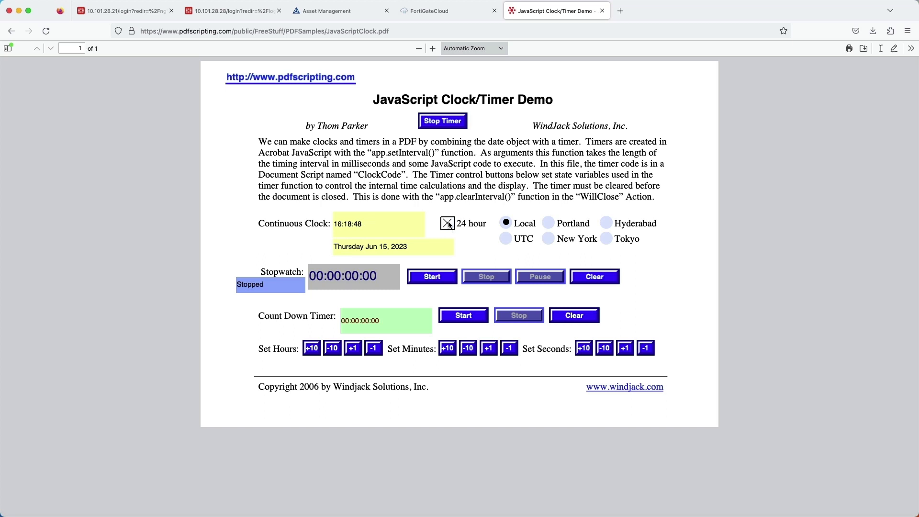
pyautogui.click(607, 239)
pyautogui.click(549, 224)
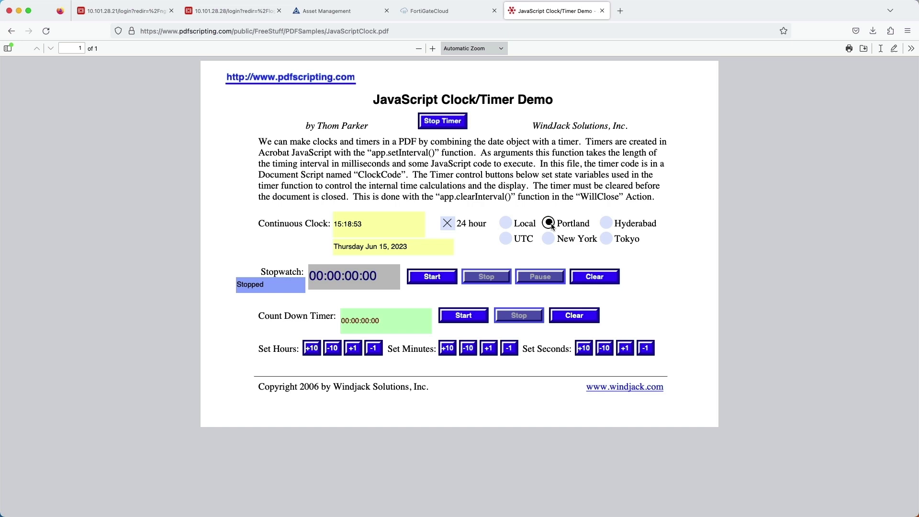
pyautogui.click(434, 277)
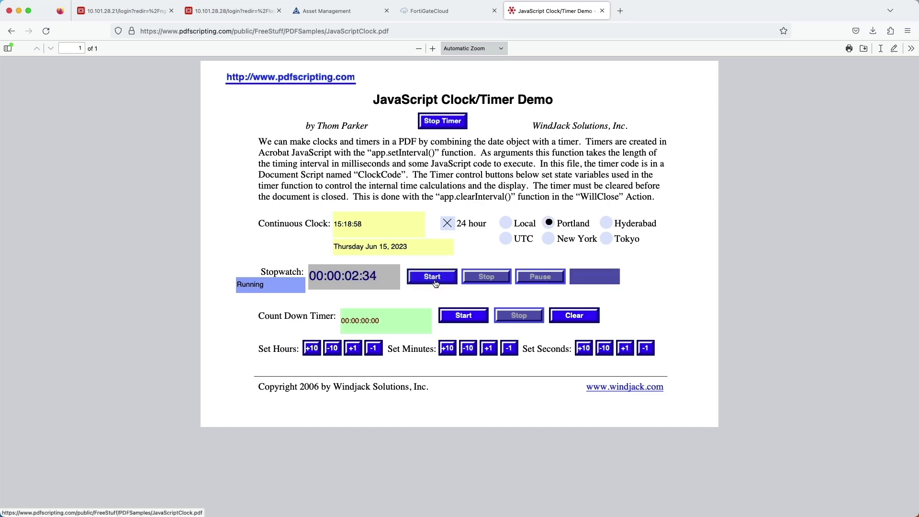
pyautogui.click(492, 282)
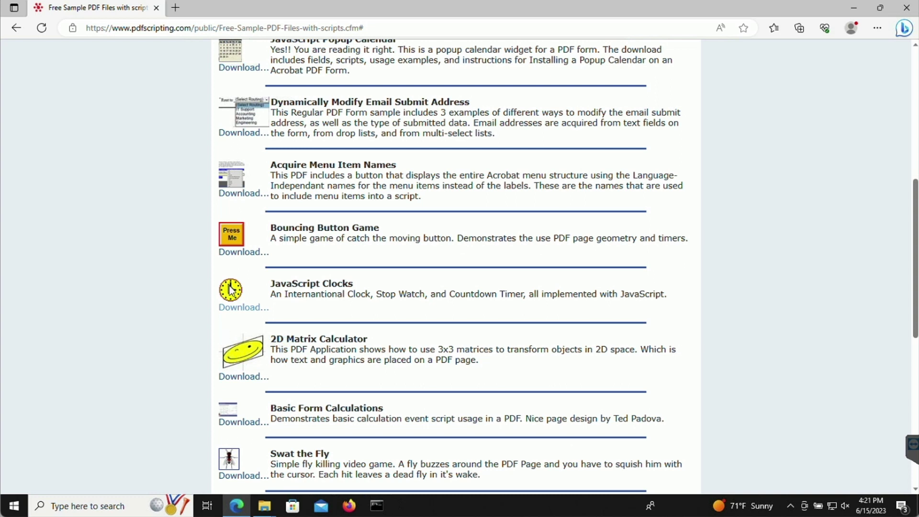
# - Open the cleaned JavaScript Clocks PDF, turn off 24-hour display, and cycle time zones ending on Tokyo
pyautogui.click(231, 308)
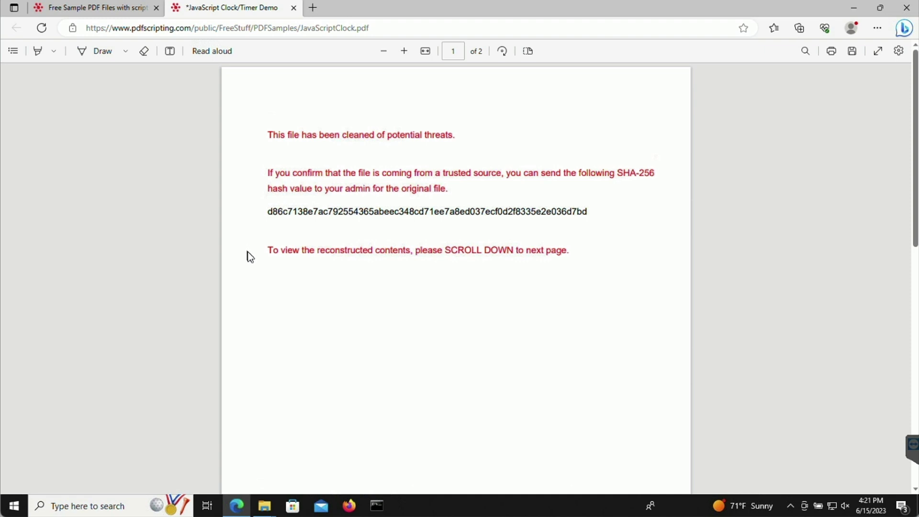
pyautogui.scroll(-9, 247, 253)
pyautogui.scroll(-2, 249, 251)
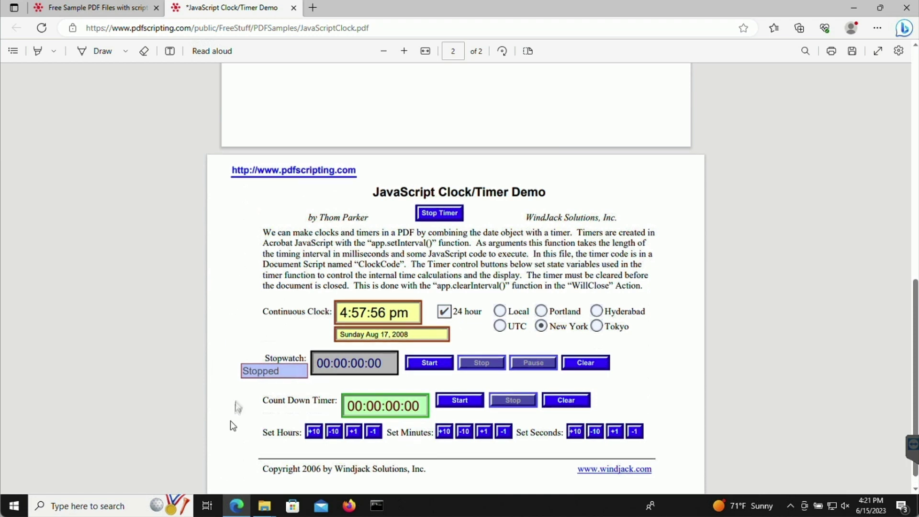
pyautogui.click(445, 294)
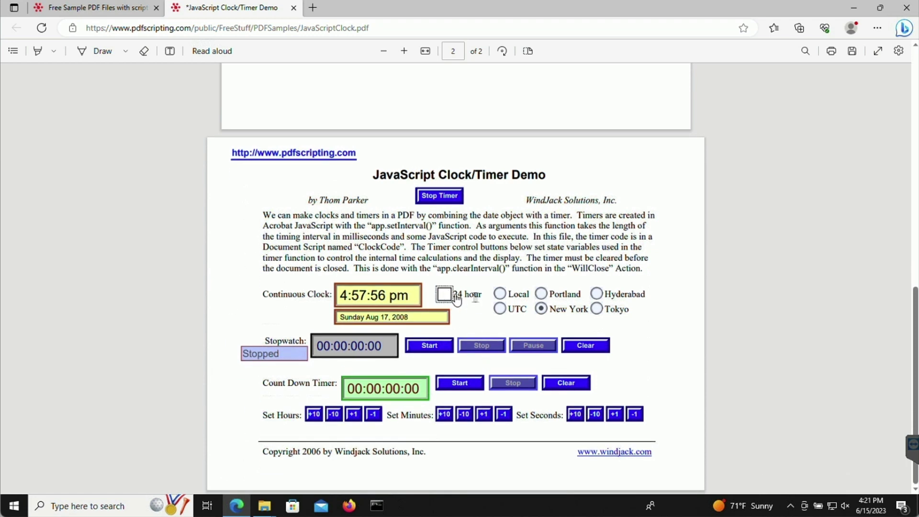
pyautogui.click(499, 294)
pyautogui.click(500, 309)
pyautogui.click(541, 308)
pyautogui.click(541, 293)
pyautogui.click(596, 294)
pyautogui.click(597, 309)
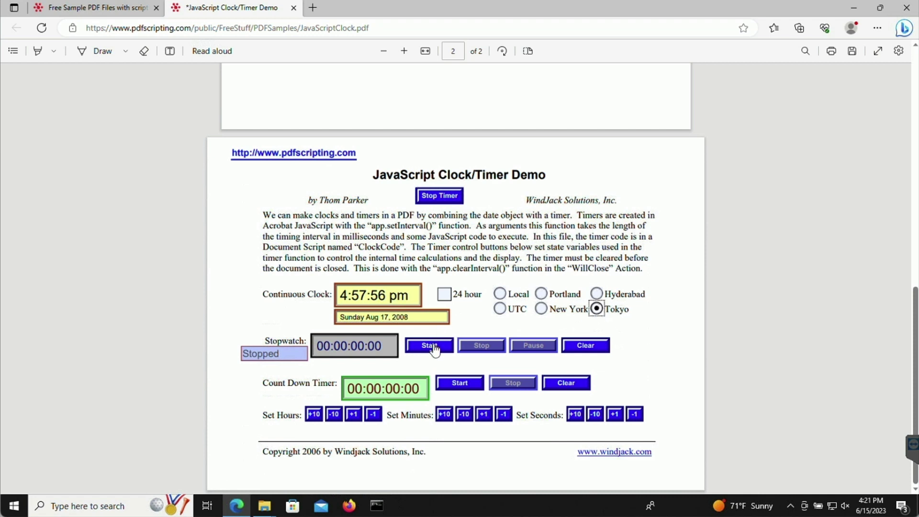
# - Start, stop and clear the stopwatch, then try adding hours, minutes and seconds to the timer
pyautogui.click(436, 352)
pyautogui.click(482, 351)
pyautogui.click(583, 352)
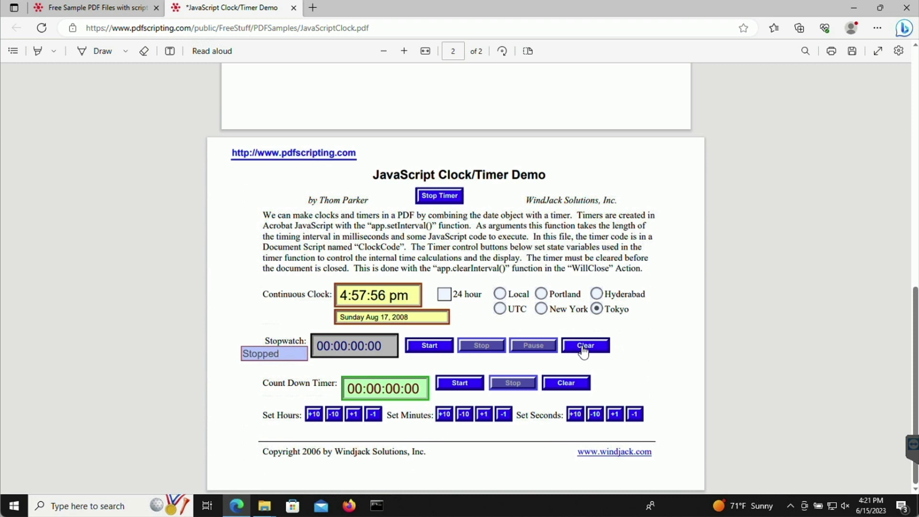
pyautogui.click(314, 414)
pyautogui.click(356, 416)
pyautogui.click(482, 418)
pyautogui.click(574, 419)
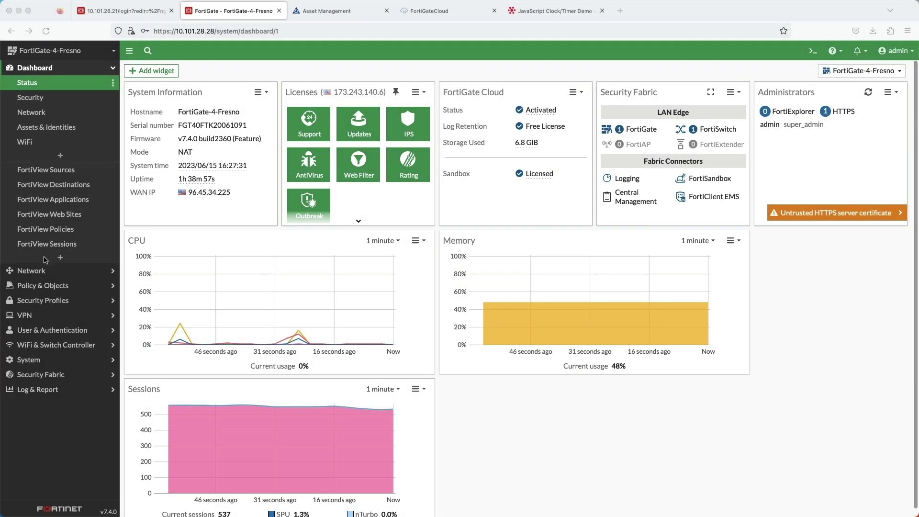
# - Visit the firewall policy table, then open the AV2-CDR antivirus profile for editing
pyautogui.click(40, 286)
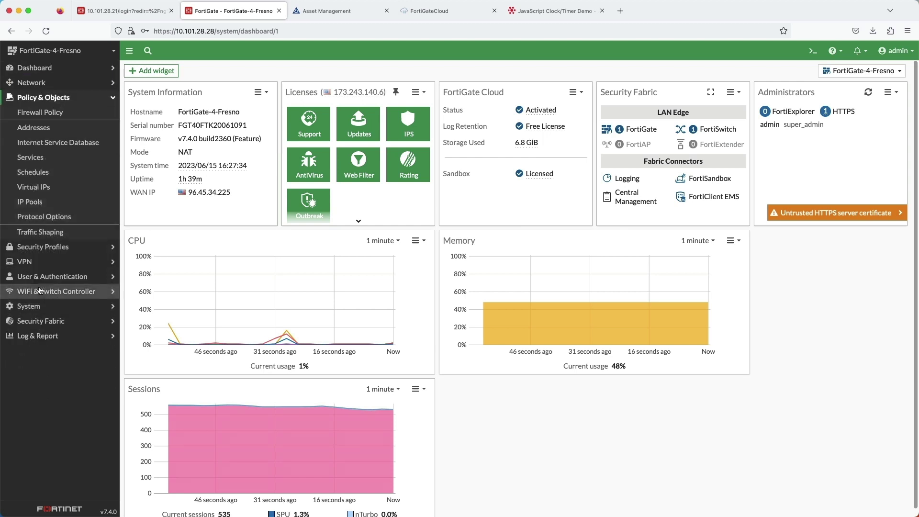
pyautogui.click(36, 112)
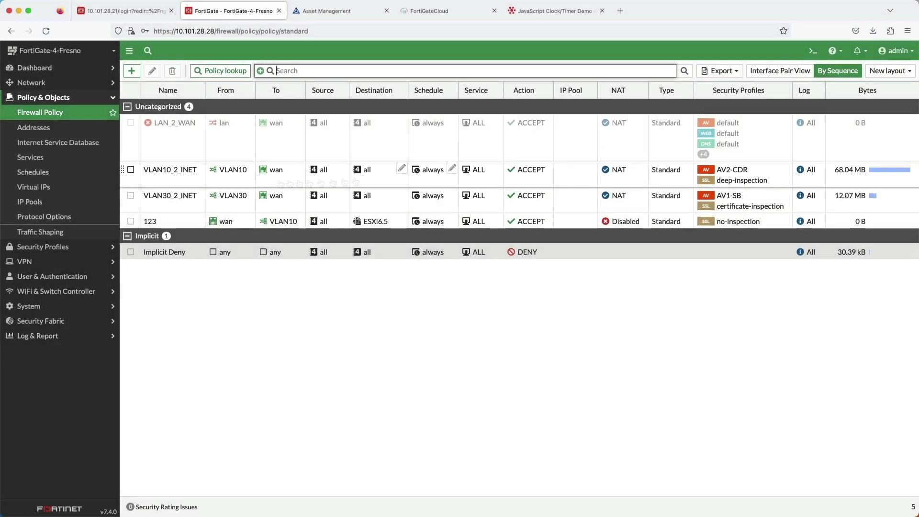
pyautogui.click(42, 246)
pyautogui.click(46, 127)
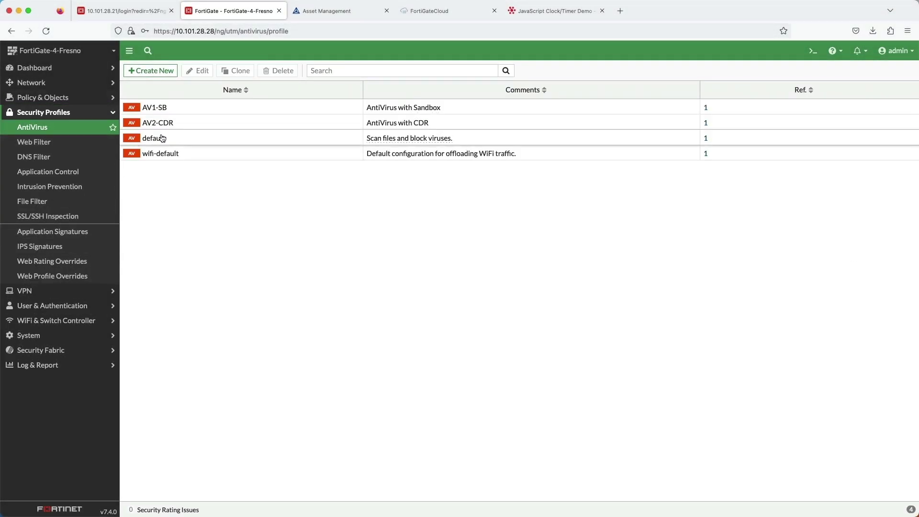
pyautogui.doubleClick(167, 126)
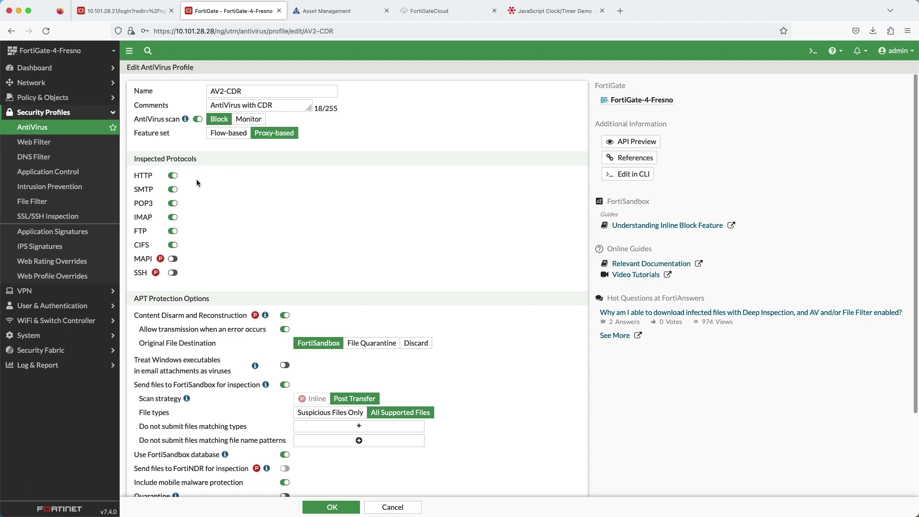
# - Review the AV2-CDR profile's protocol and APT protection options
pyautogui.moveTo(160, 260)
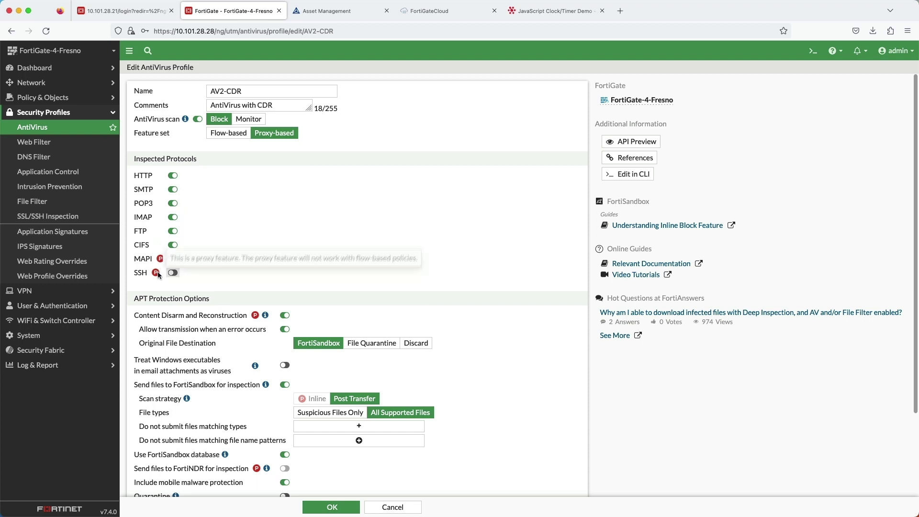
pyautogui.moveTo(265, 318)
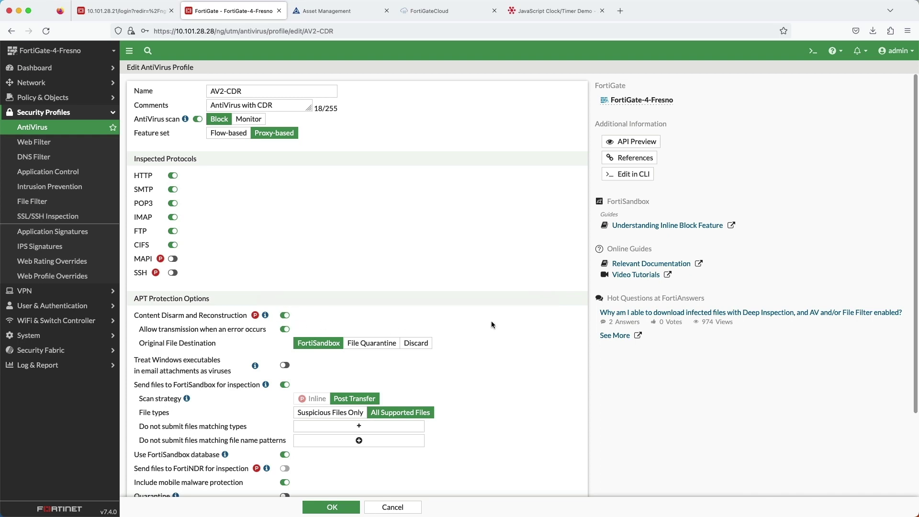
pyautogui.scroll(-3, 497, 334)
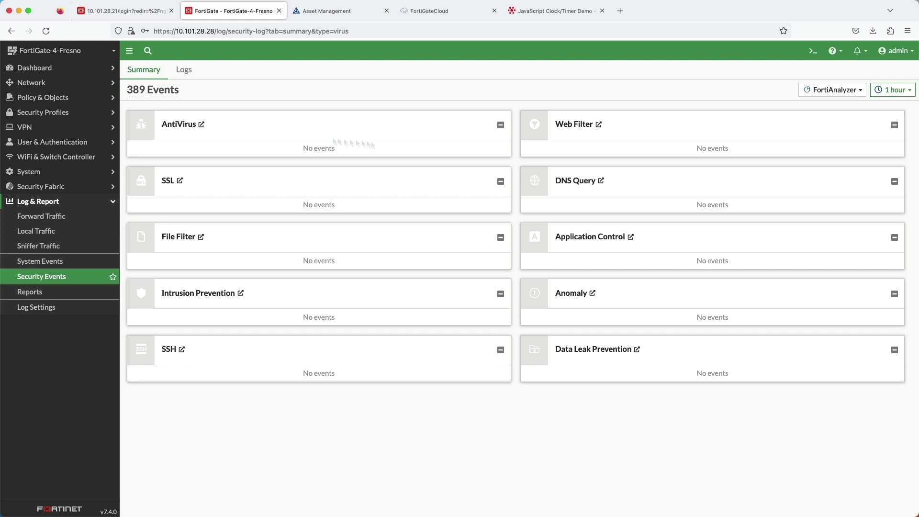
# - View the AntiVirus log entries, locate the JavaScriptClock.pdf entries, and narrow the File Name column
pyautogui.click(200, 125)
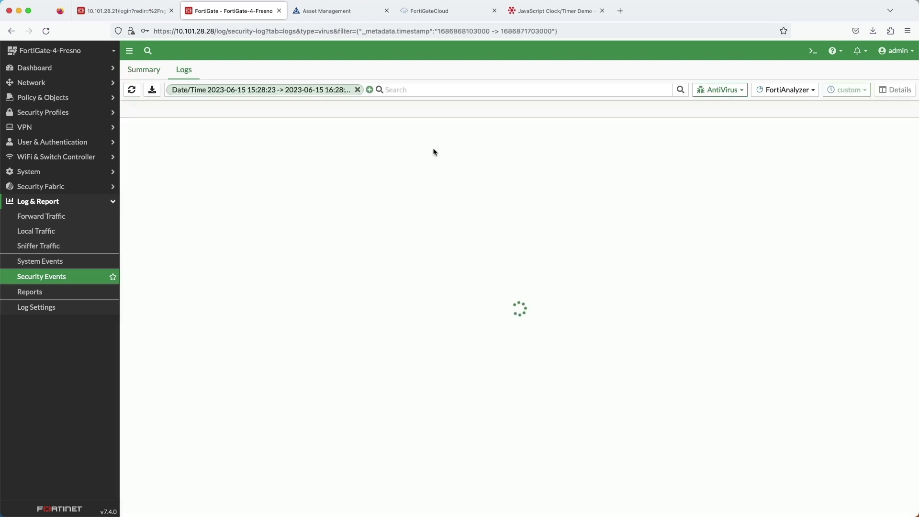
pyautogui.scroll(-15, 469, 170)
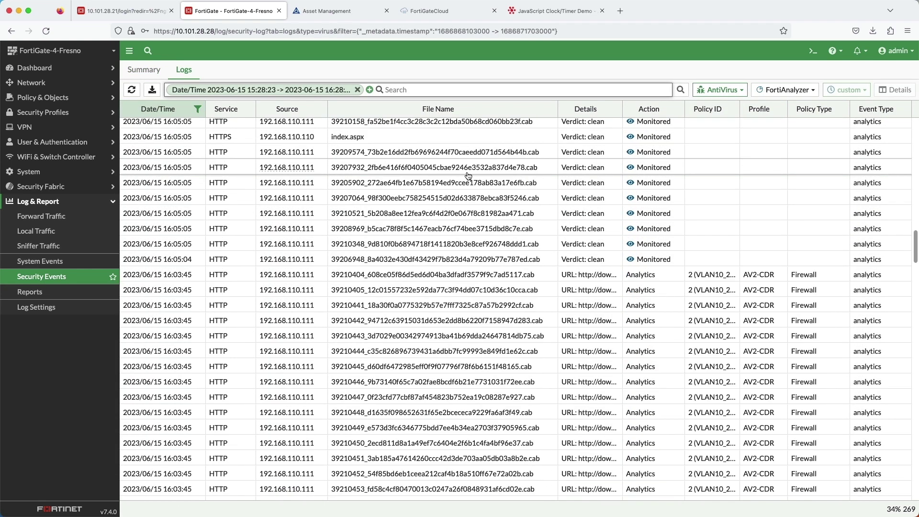
pyautogui.scroll(-15, 469, 175)
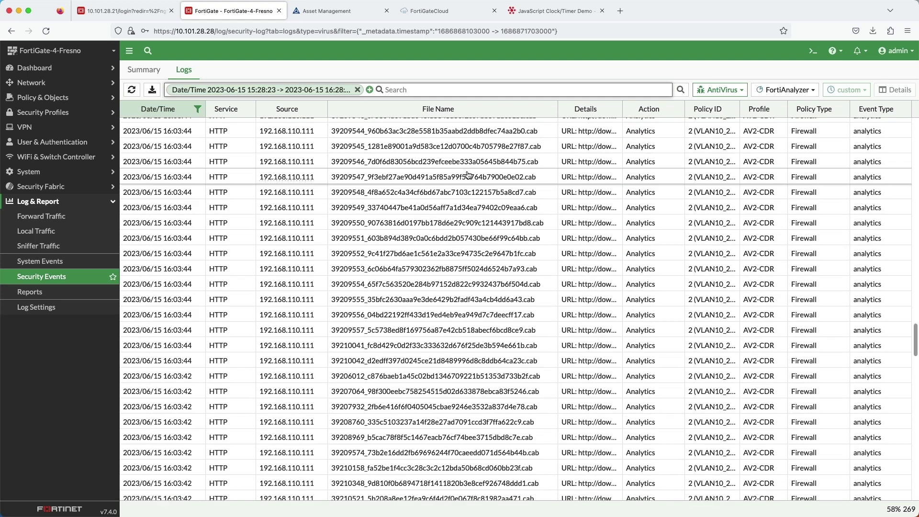
pyautogui.scroll(-5, 469, 175)
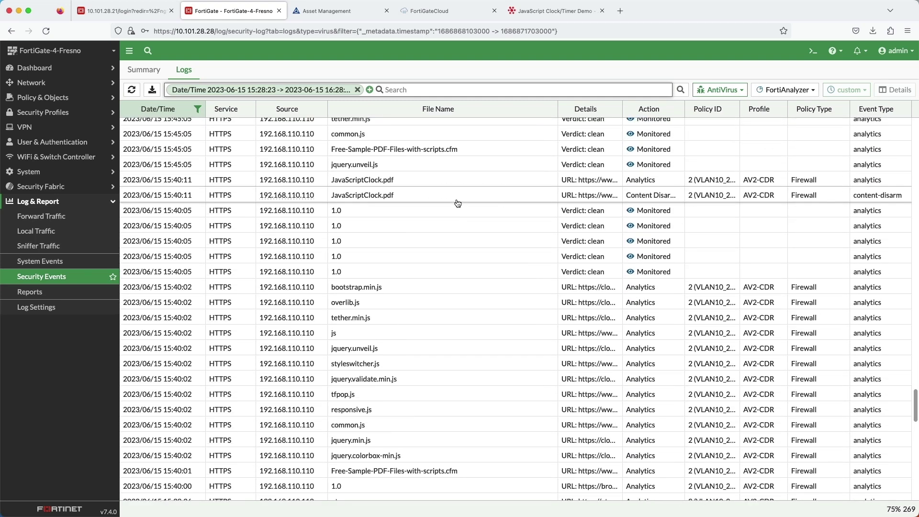
pyautogui.scroll(2, 479, 206)
pyautogui.moveTo(557, 109); pyautogui.dragTo(450, 101)
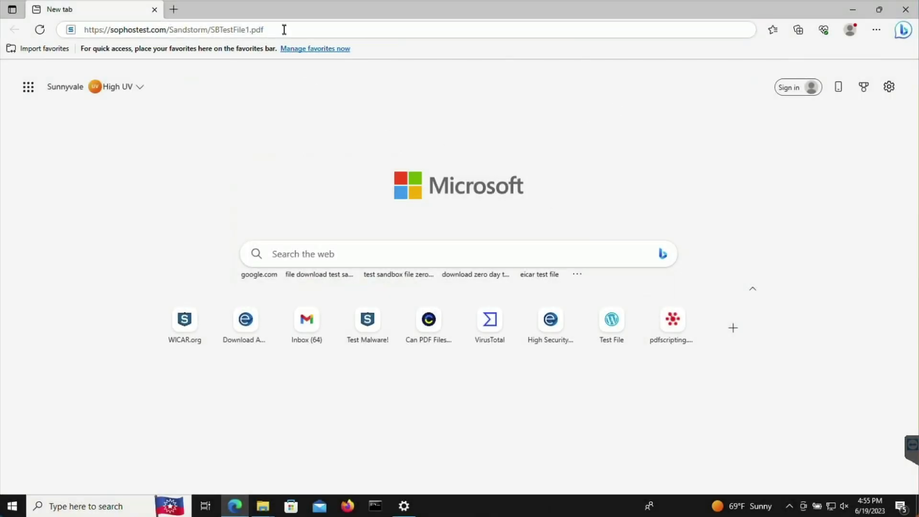
pyautogui.click(285, 30)
pyautogui.click(287, 30)
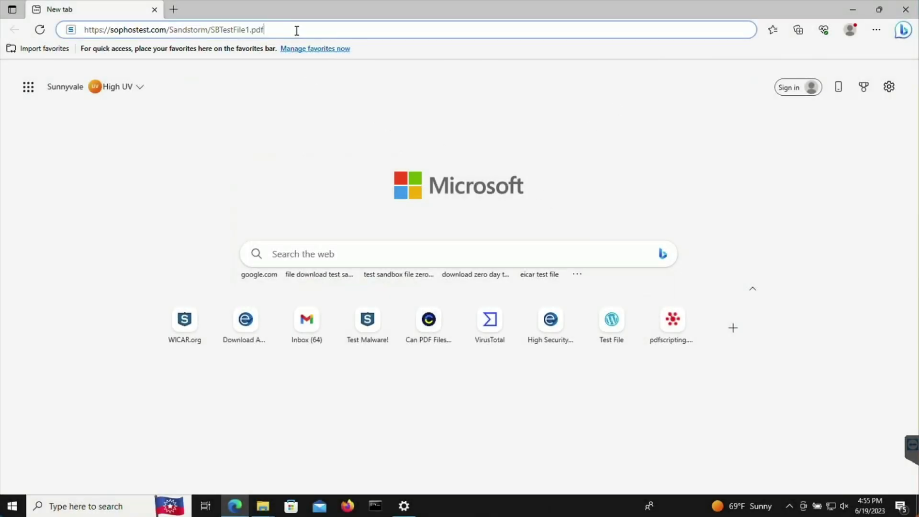
pyautogui.press('Return')
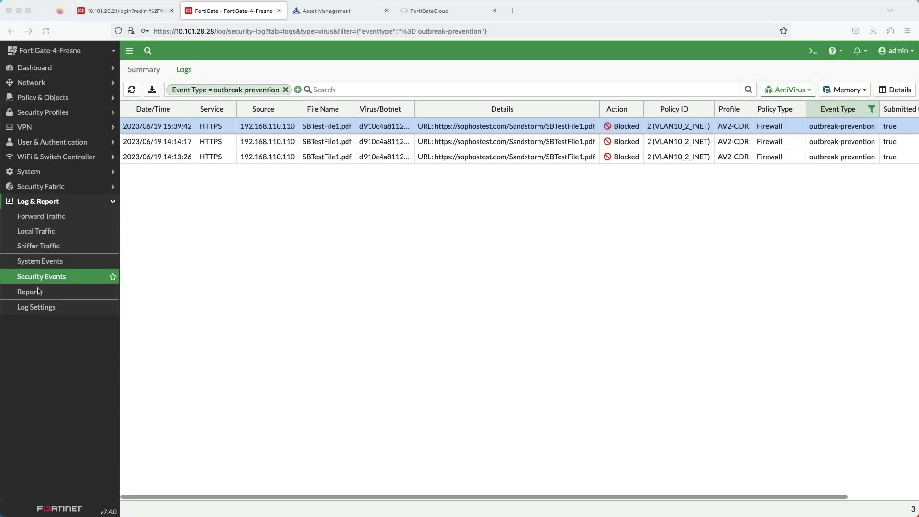
# - Scroll the outbreak-prevention AntiVirus logs right to the Submitted to FortiSandbox column
pyautogui.click(132, 500)
pyautogui.moveTo(154, 498); pyautogui.dragTo(241, 505)
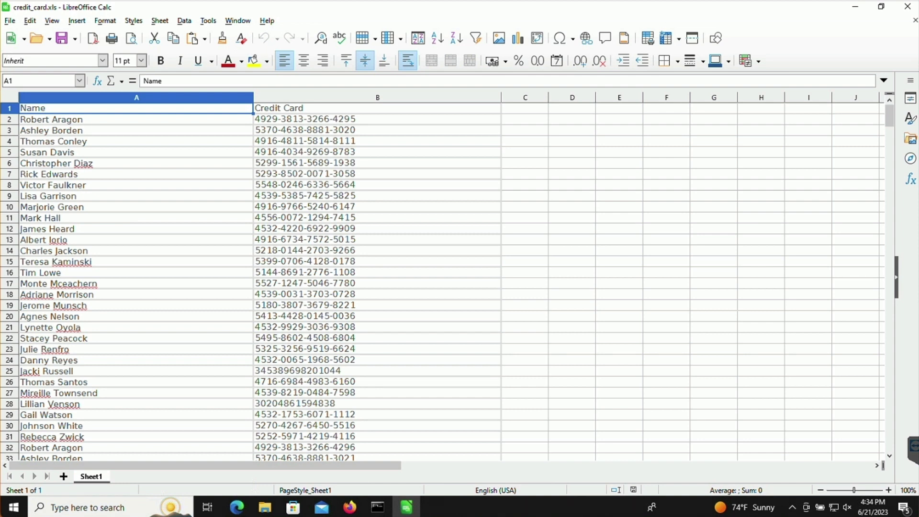
# - Select cells A2:B474 of names and card numbers in credit_card.xls and copy them
pyautogui.click(55, 124)
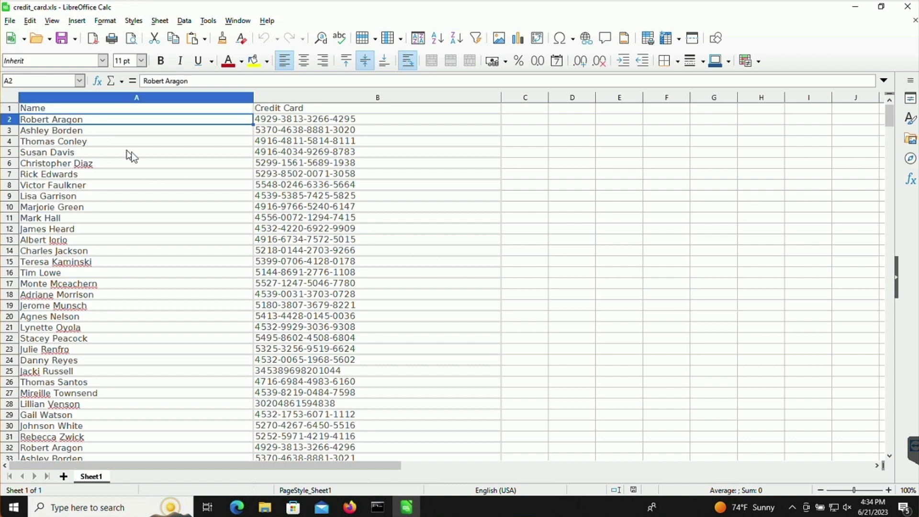
pyautogui.scroll(-20, 206, 185)
pyautogui.scroll(-20, 227, 261)
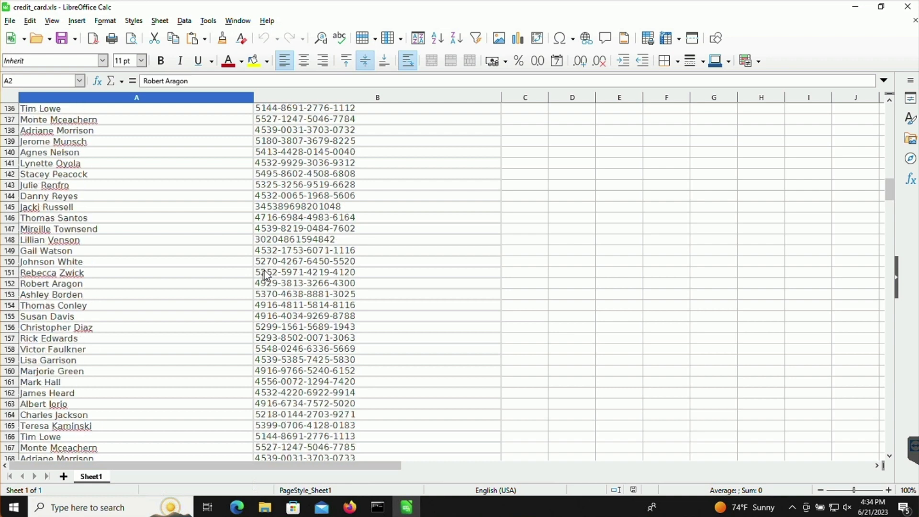
pyautogui.scroll(-20, 306, 311)
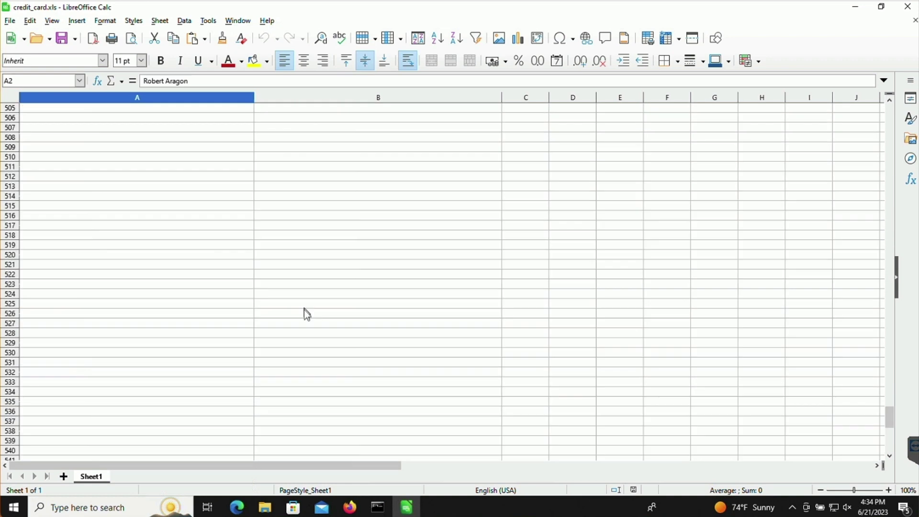
pyautogui.scroll(14, 305, 300)
pyautogui.keyDown('shift'); pyautogui.click(321, 299); pyautogui.keyUp('shift')
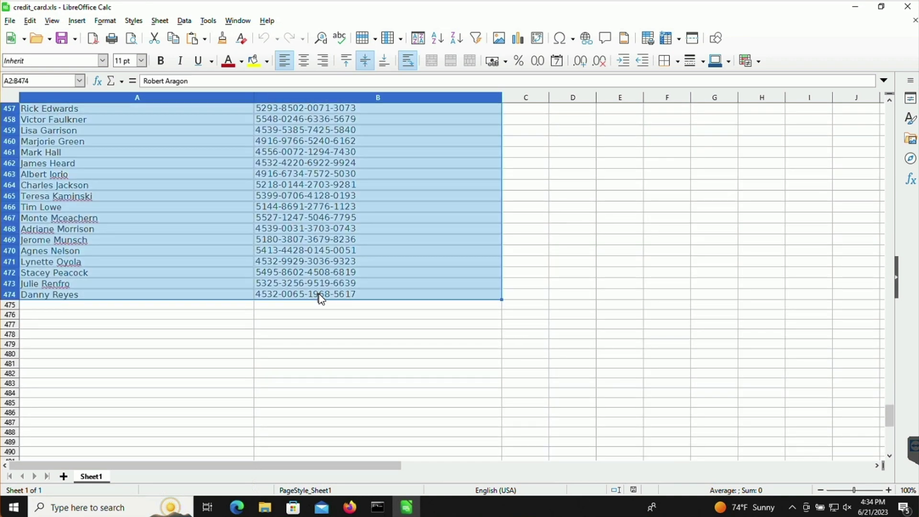
pyautogui.click(30, 21)
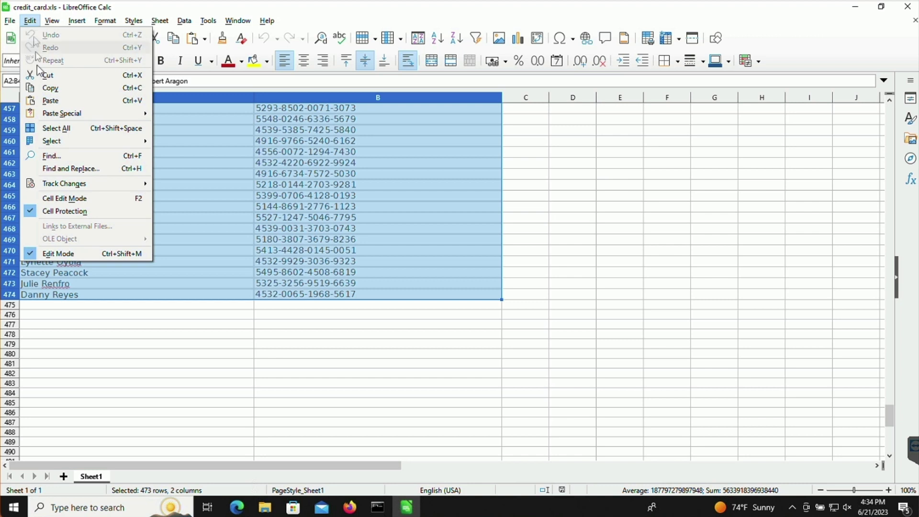
pyautogui.click(47, 88)
# - Paste the copied card-number list into the HTTPS Post Test Message box and submit it
pyautogui.click(238, 507)
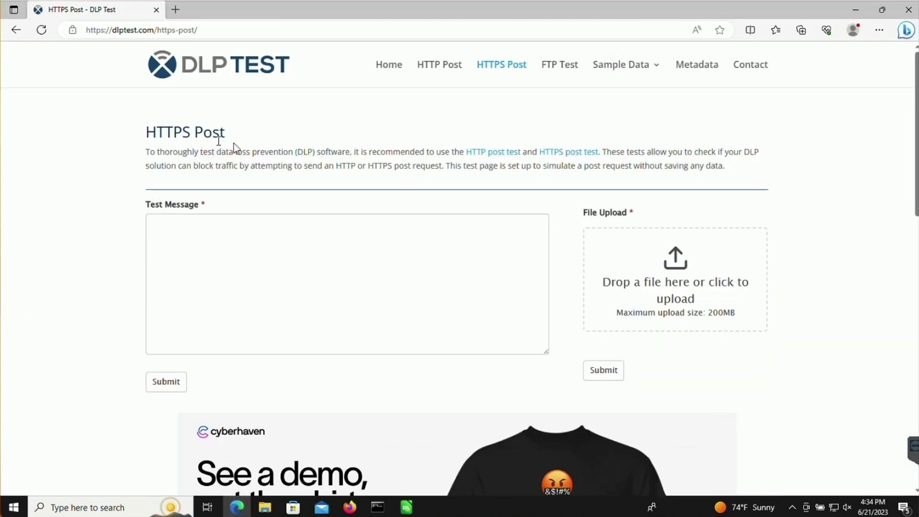
pyautogui.click(242, 252)
pyautogui.rightClick(239, 251)
pyautogui.click(271, 341)
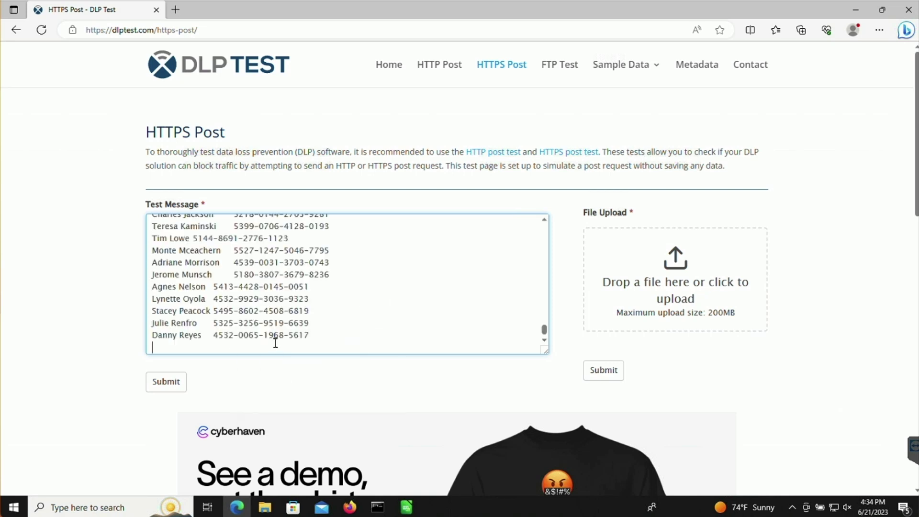
pyautogui.click(168, 385)
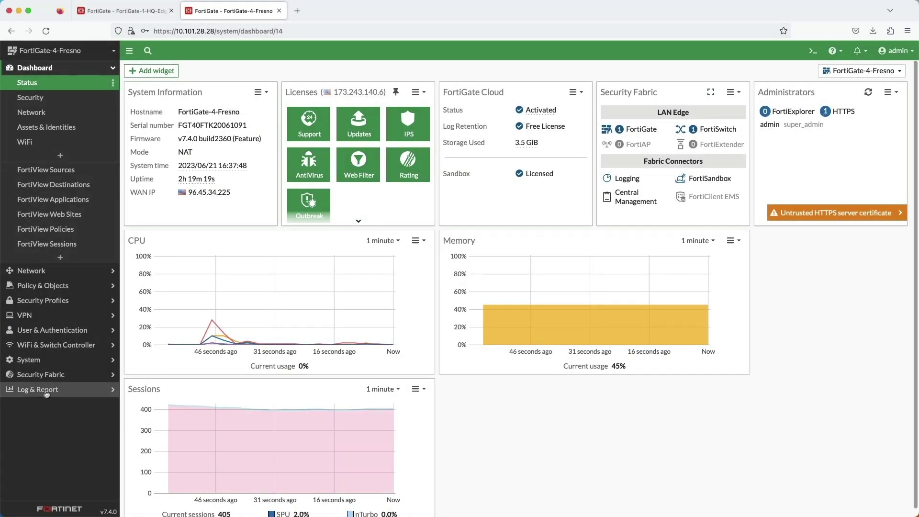
# - Open the Data Leak Prevention security event logs and remove their Date/Time filter
pyautogui.click(48, 389)
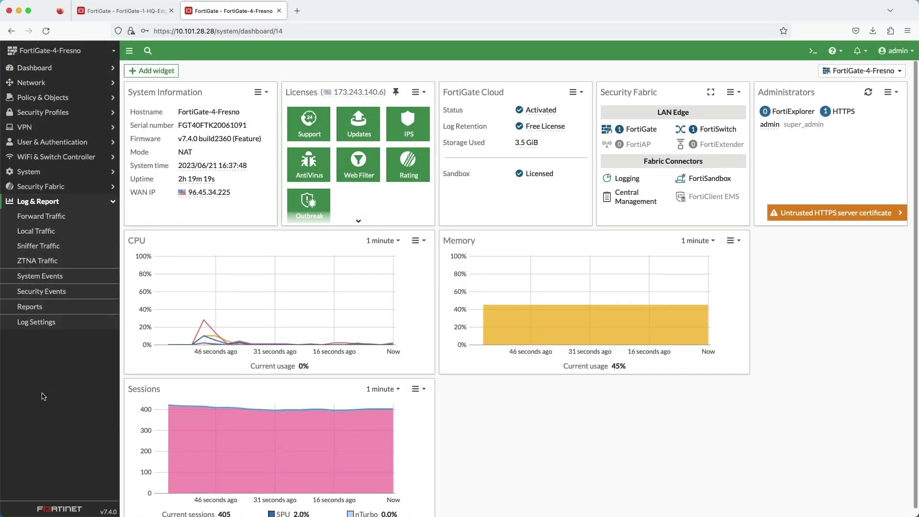
pyautogui.click(42, 292)
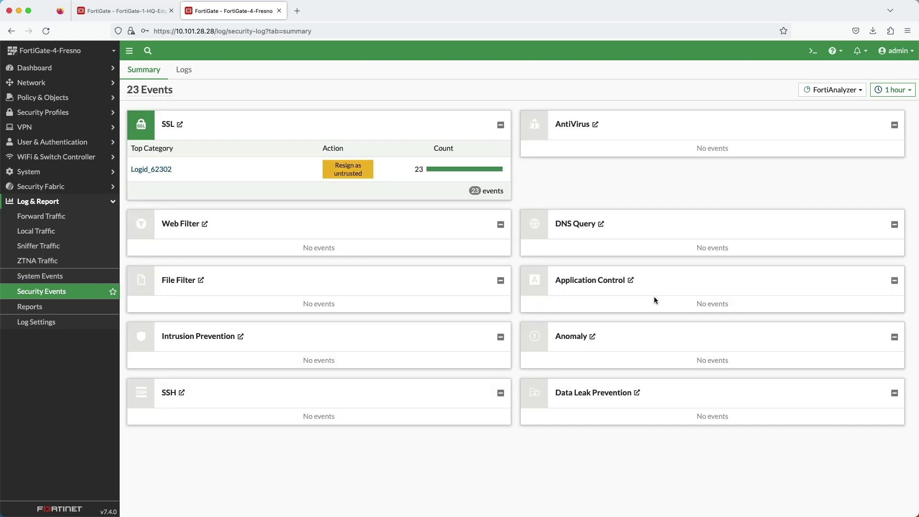
pyautogui.click(604, 393)
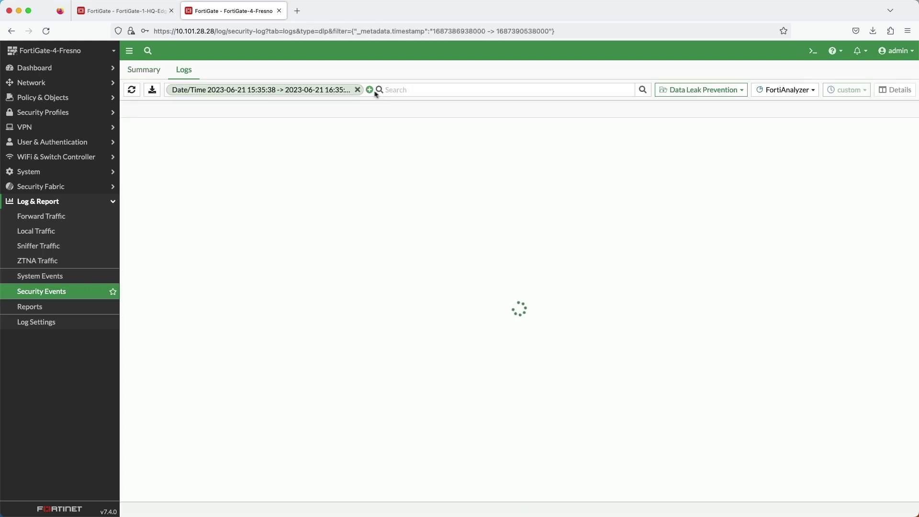
pyautogui.click(358, 90)
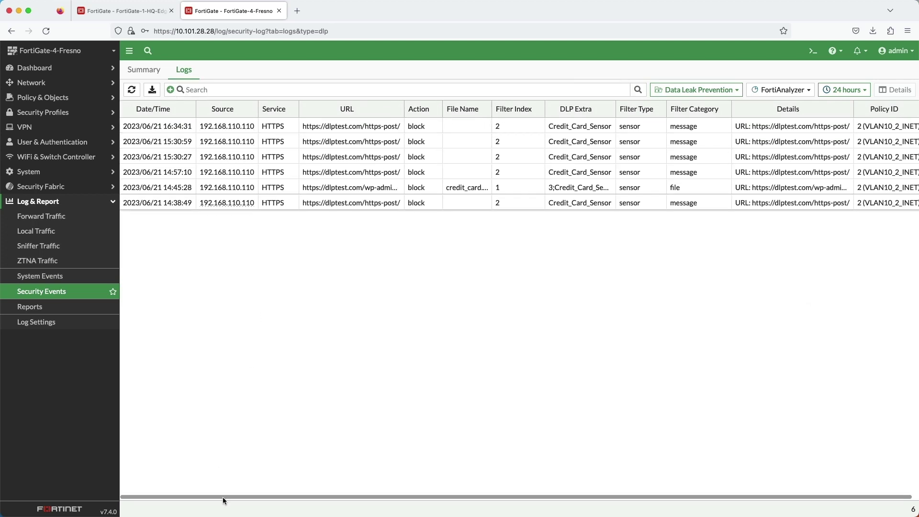
pyautogui.moveTo(224, 501); pyautogui.dragTo(234, 500)
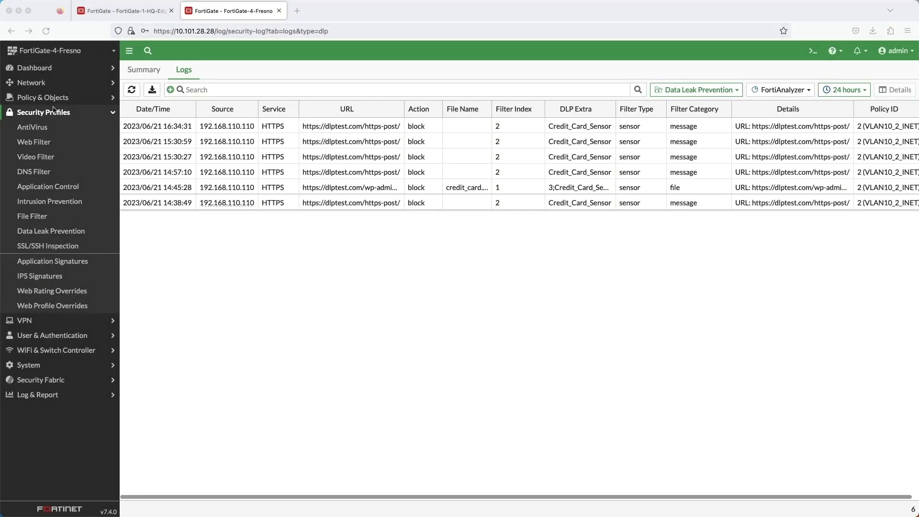
# - Inspect the Credit-Card DLP dictionary entry and its data types, then cancel without changes
pyautogui.click(36, 232)
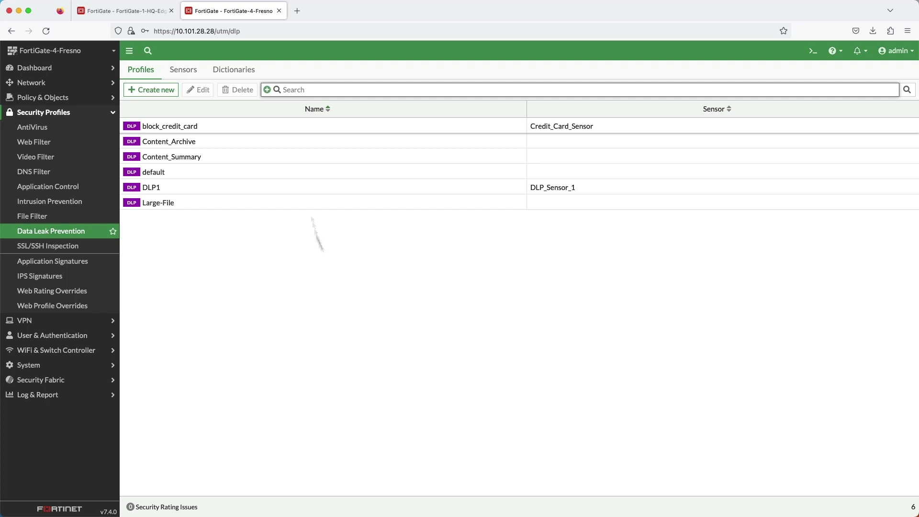
pyautogui.click(234, 71)
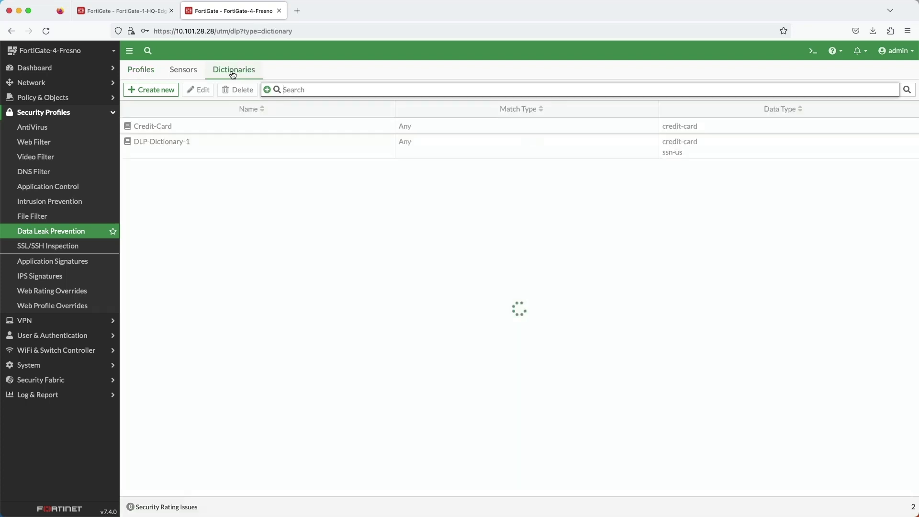
pyautogui.doubleClick(154, 127)
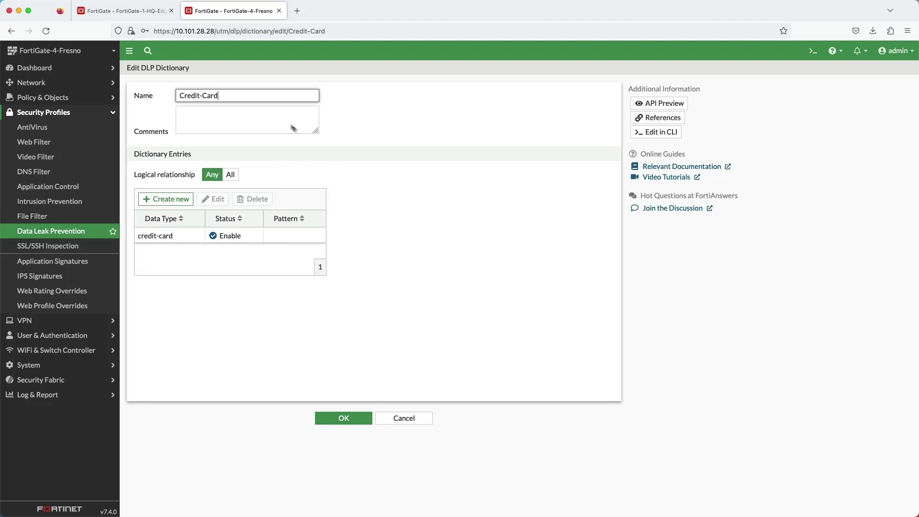
pyautogui.click(168, 239)
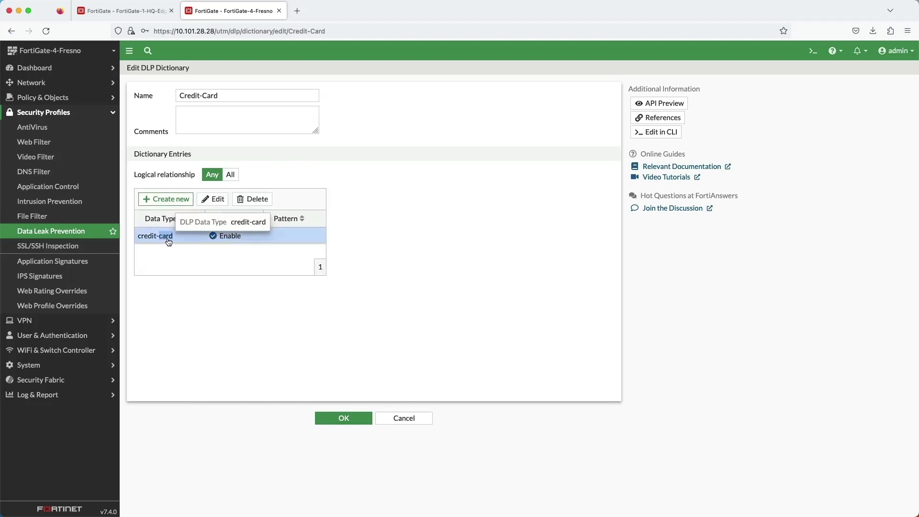
pyautogui.doubleClick(168, 237)
pyautogui.click(377, 95)
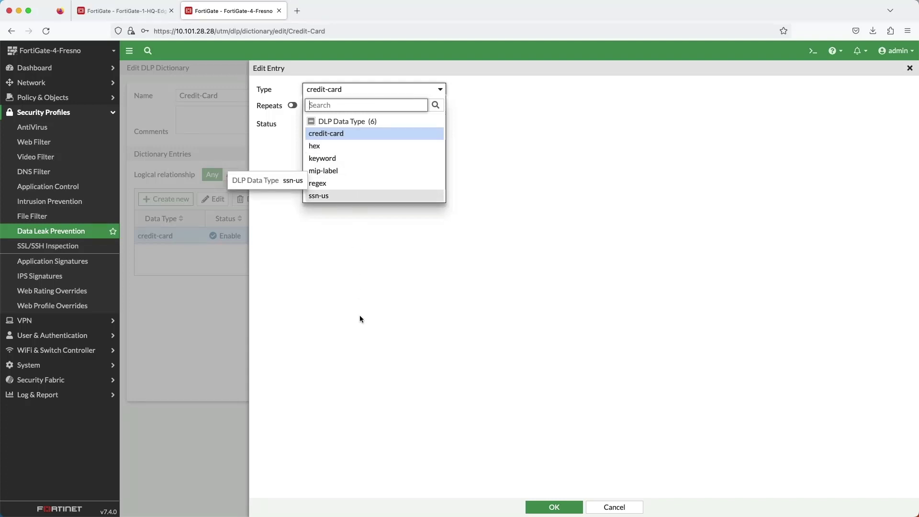
pyautogui.click(619, 509)
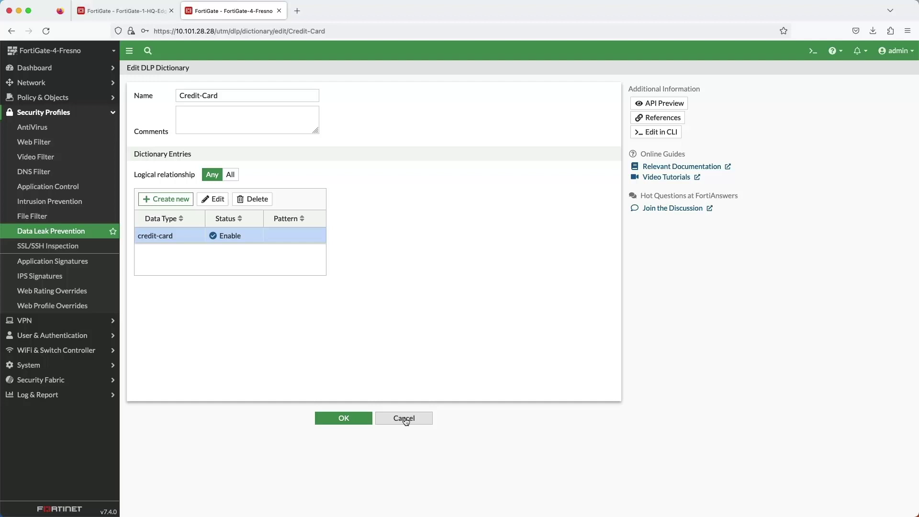
pyautogui.click(405, 419)
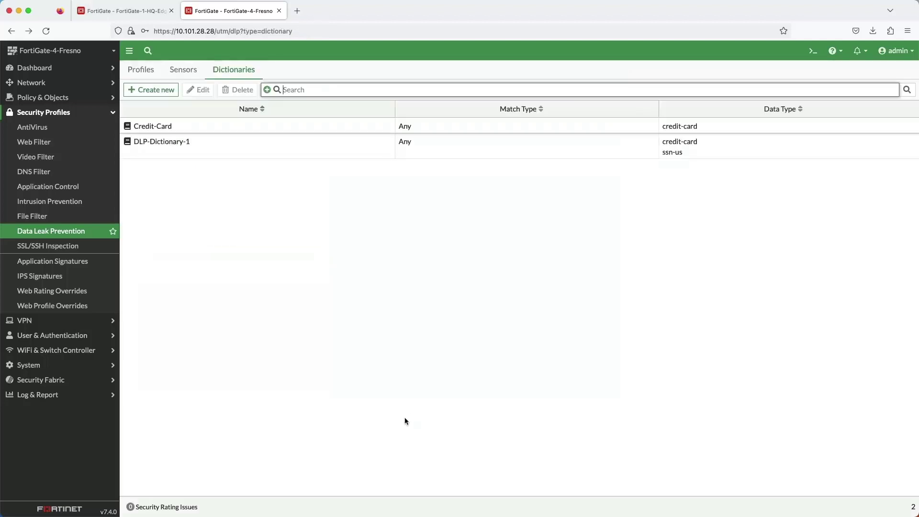
# - Inspect Credit_Card_Sensor's Credit-Card entry and cancel out without saving
pyautogui.click(184, 72)
pyautogui.doubleClick(181, 126)
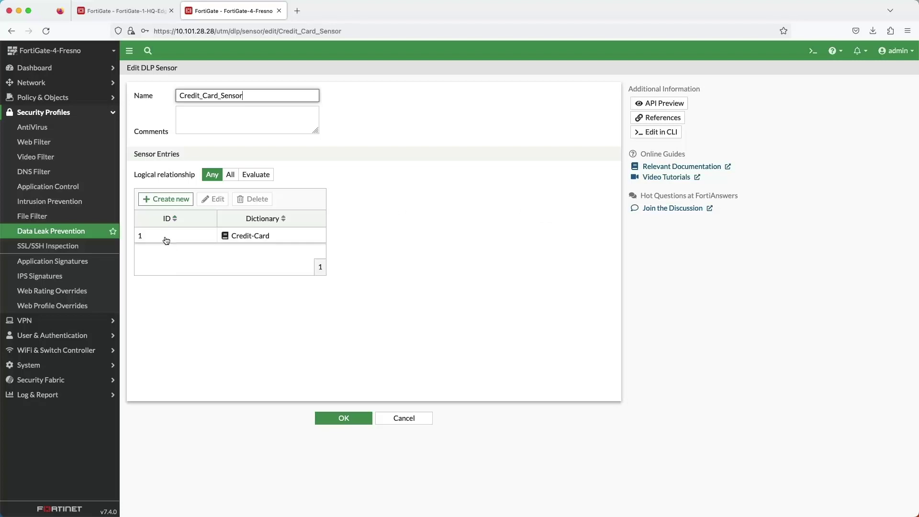
pyautogui.doubleClick(166, 239)
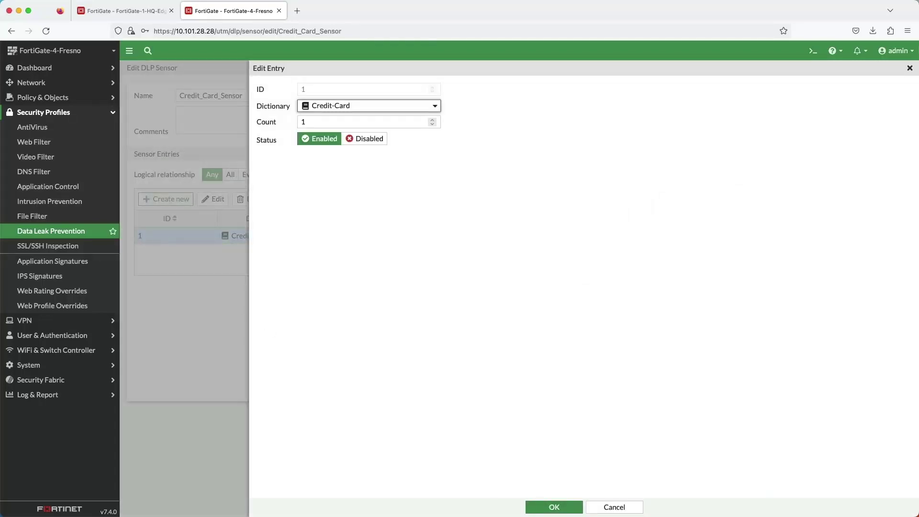
pyautogui.click(613, 507)
pyautogui.click(419, 421)
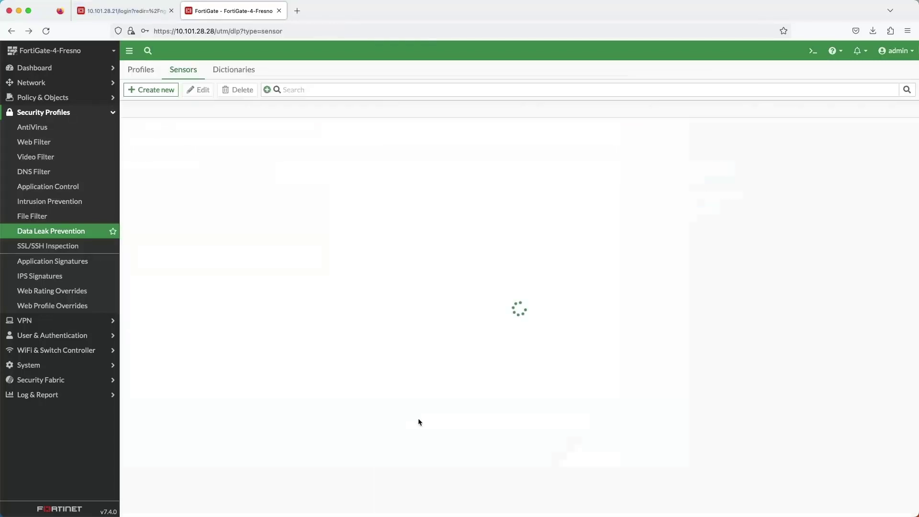
# - Review the block_credit_card profile's block_credit_card_rule1 settings and cancel without changes
pyautogui.click(141, 70)
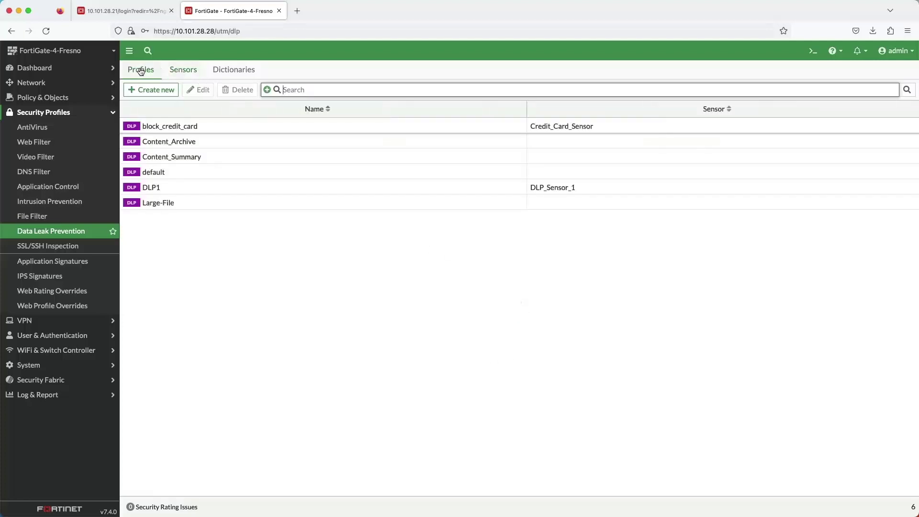
pyautogui.doubleClick(159, 125)
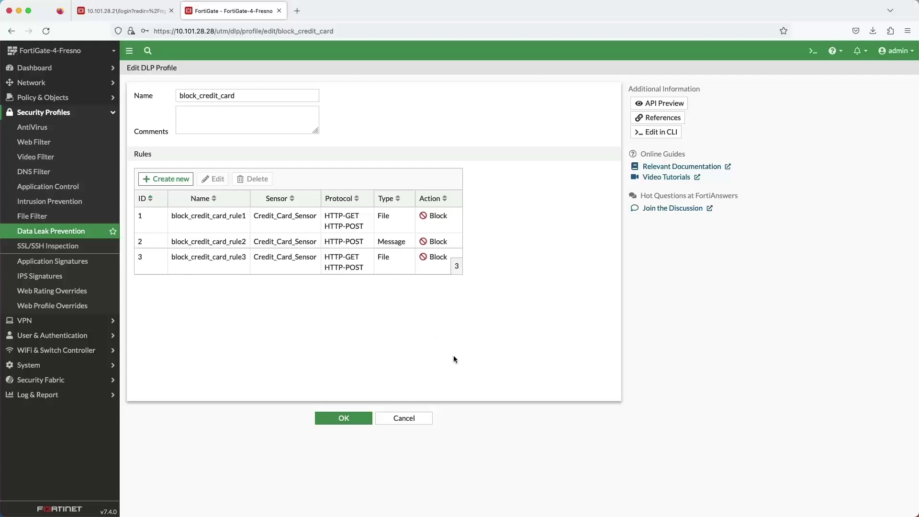
pyautogui.doubleClick(266, 227)
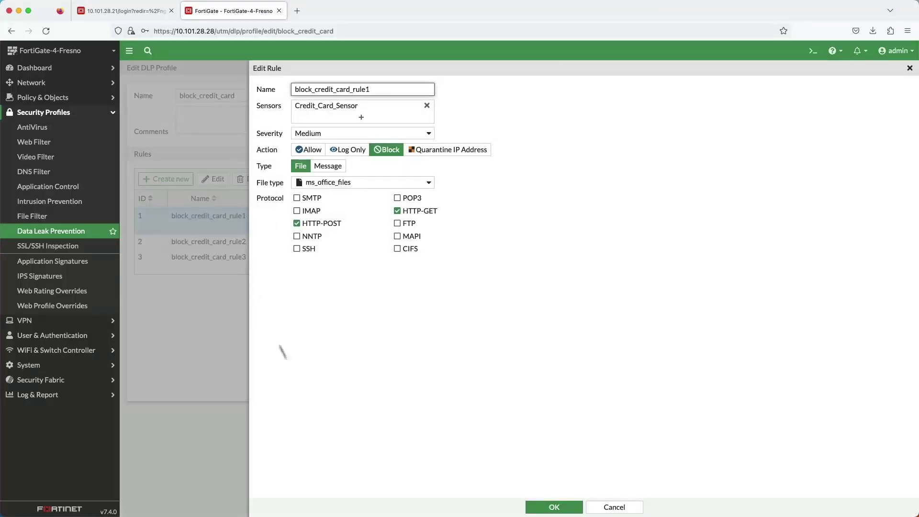
pyautogui.click(614, 507)
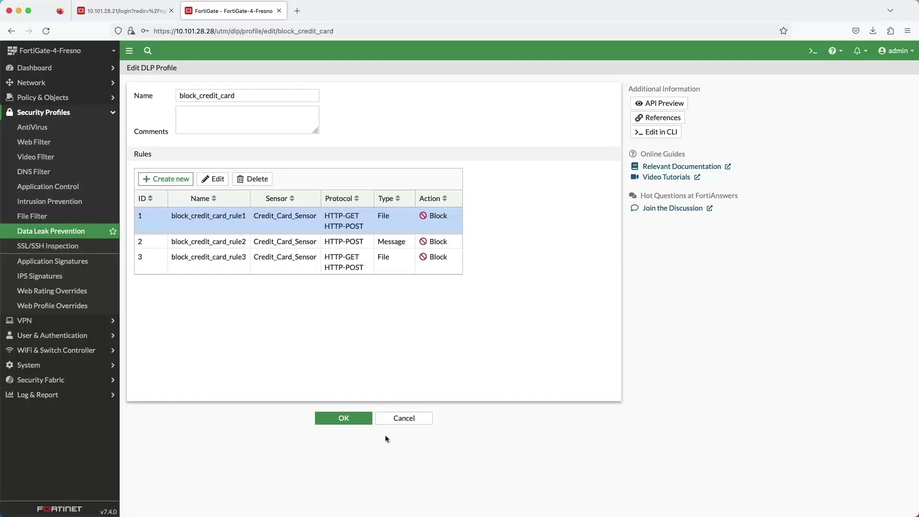
pyautogui.click(404, 419)
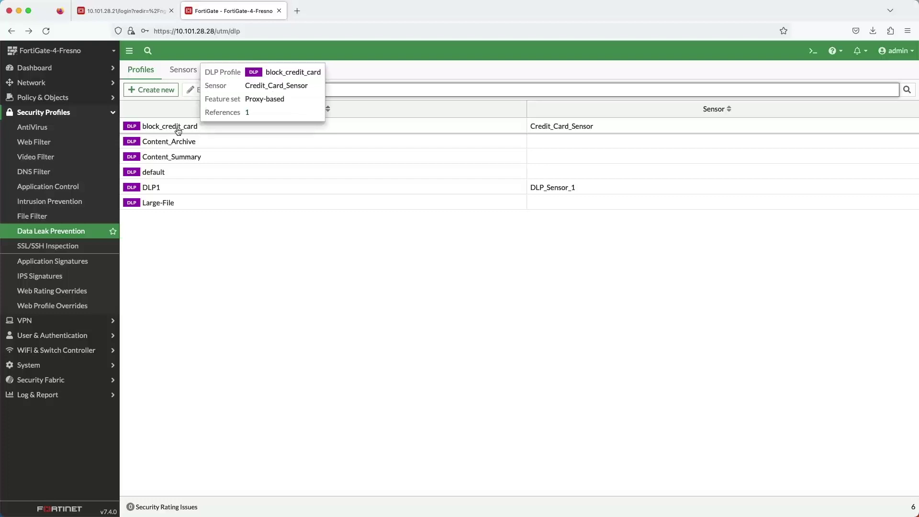
# - Check the VLAN10_2_INET firewall policy's block_credit_card DLP profile in the policy list
pyautogui.click(57, 101)
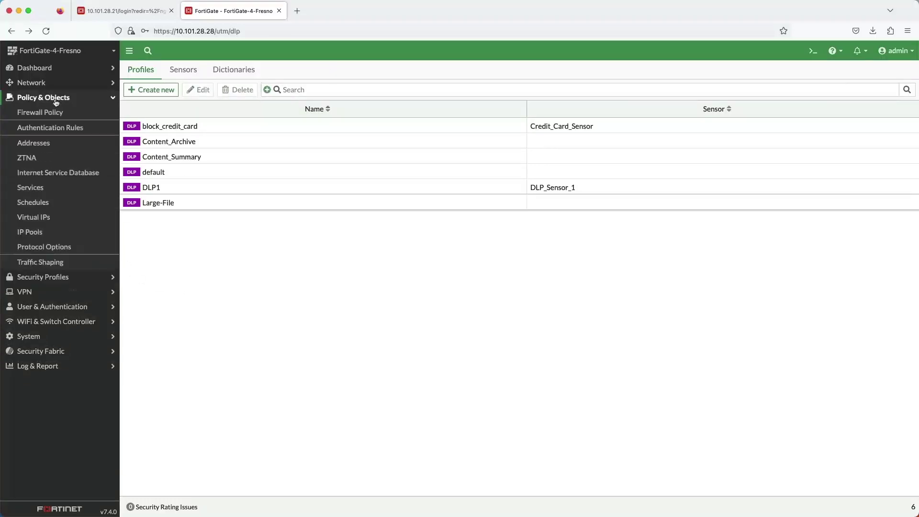
pyautogui.click(48, 113)
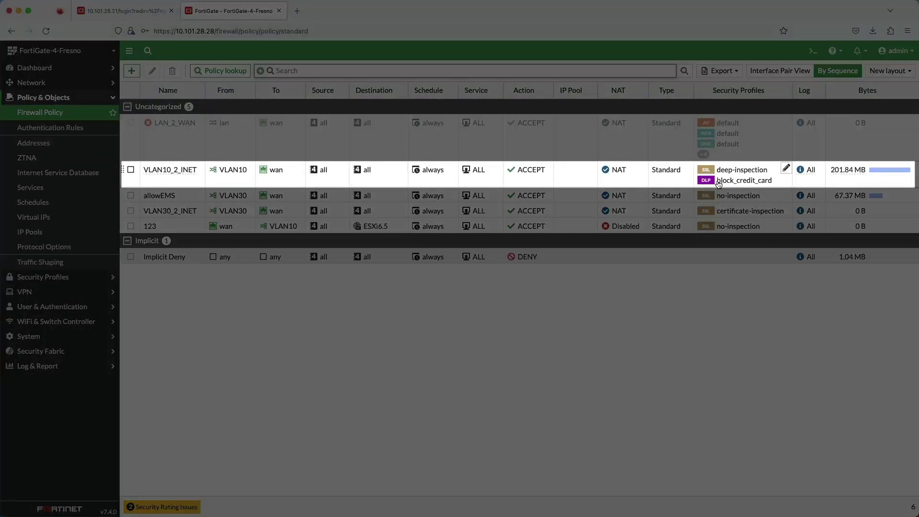
pyautogui.moveTo(763, 187)
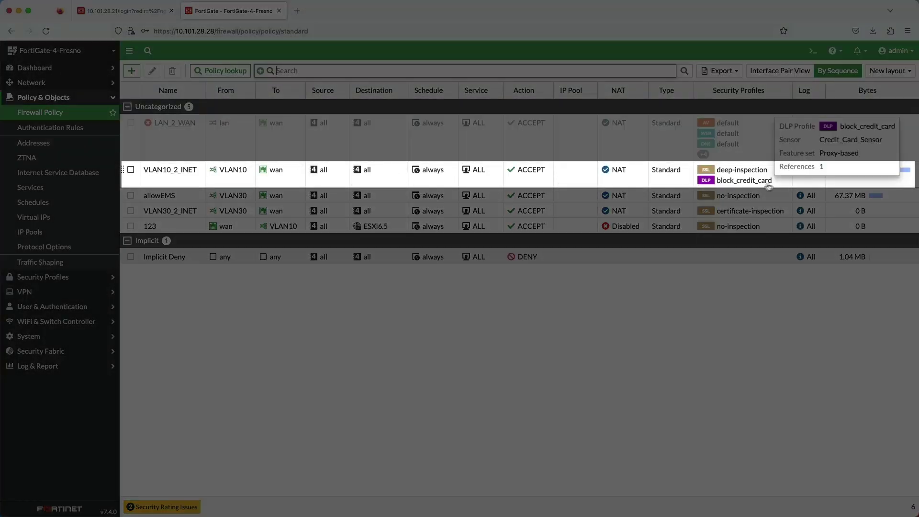